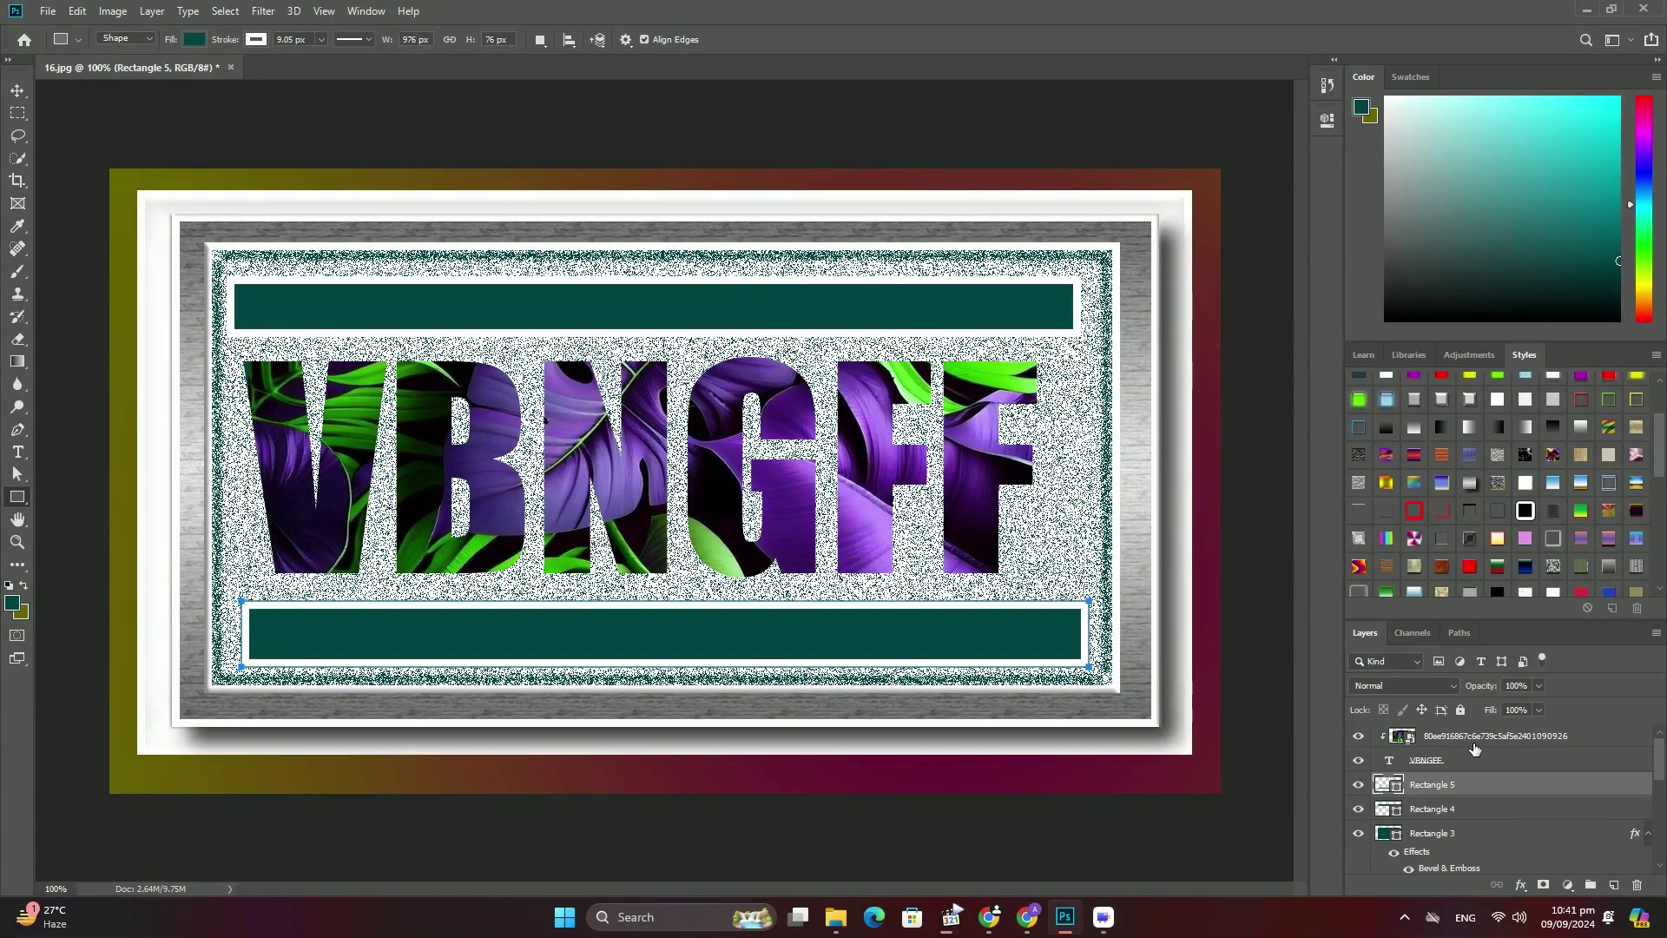
Undo the recent layer additions back to the plain gradient background.
key("Delete")
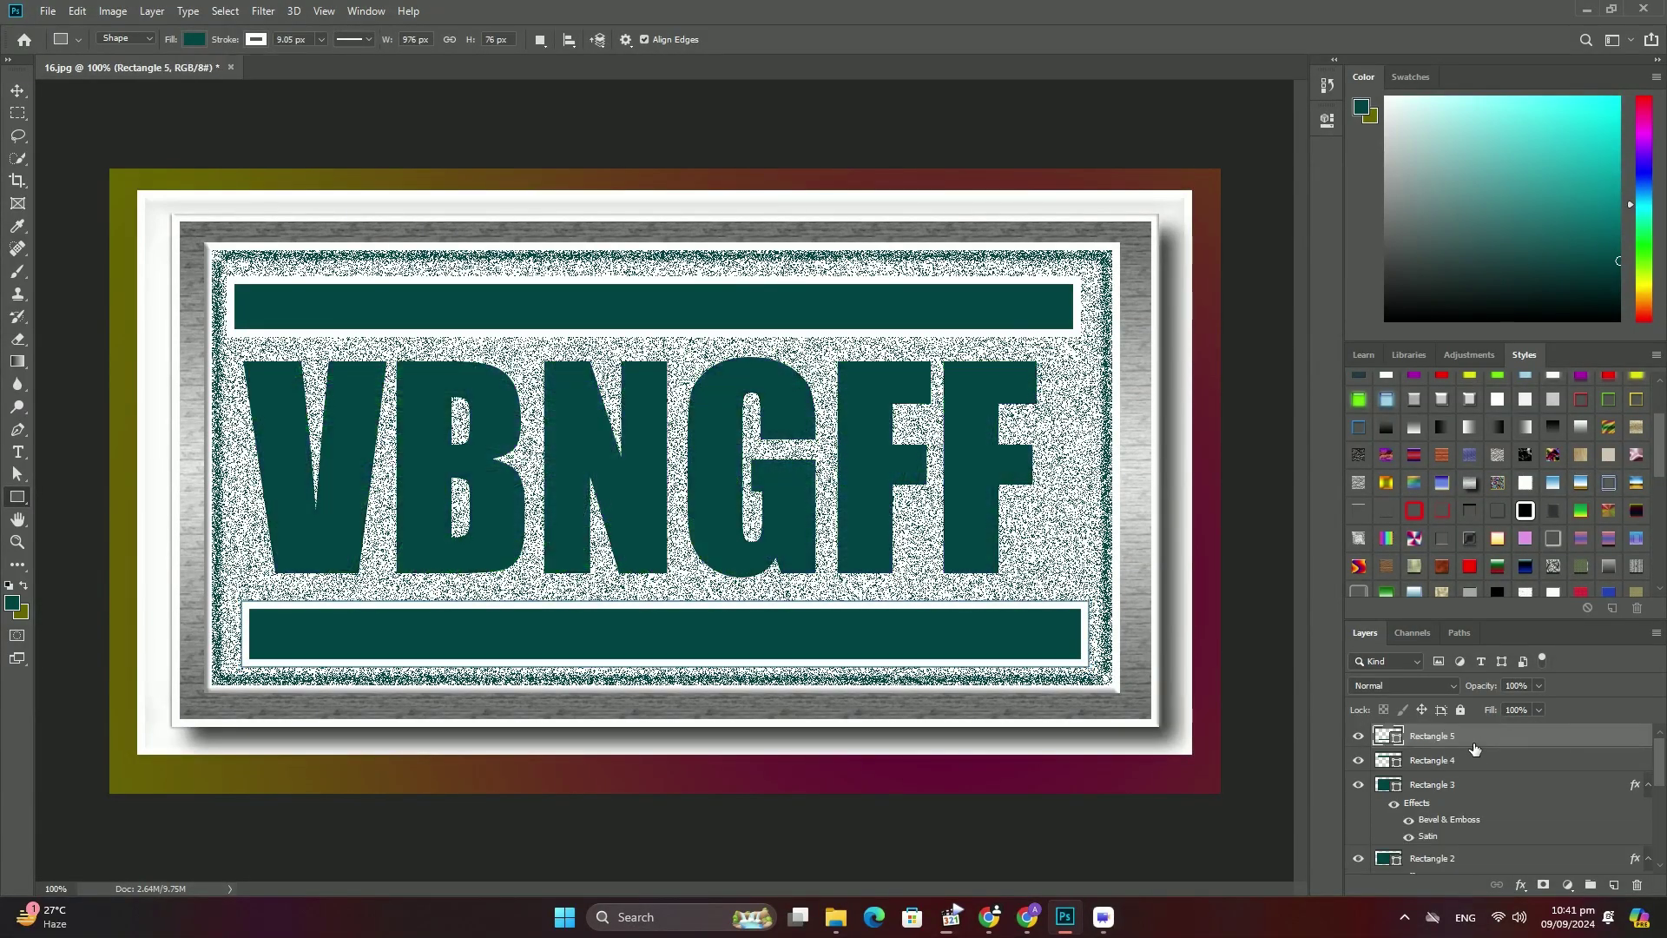
key("Delete")
key("Delete")
key("Delete")
key("Delete")
key("Delete")
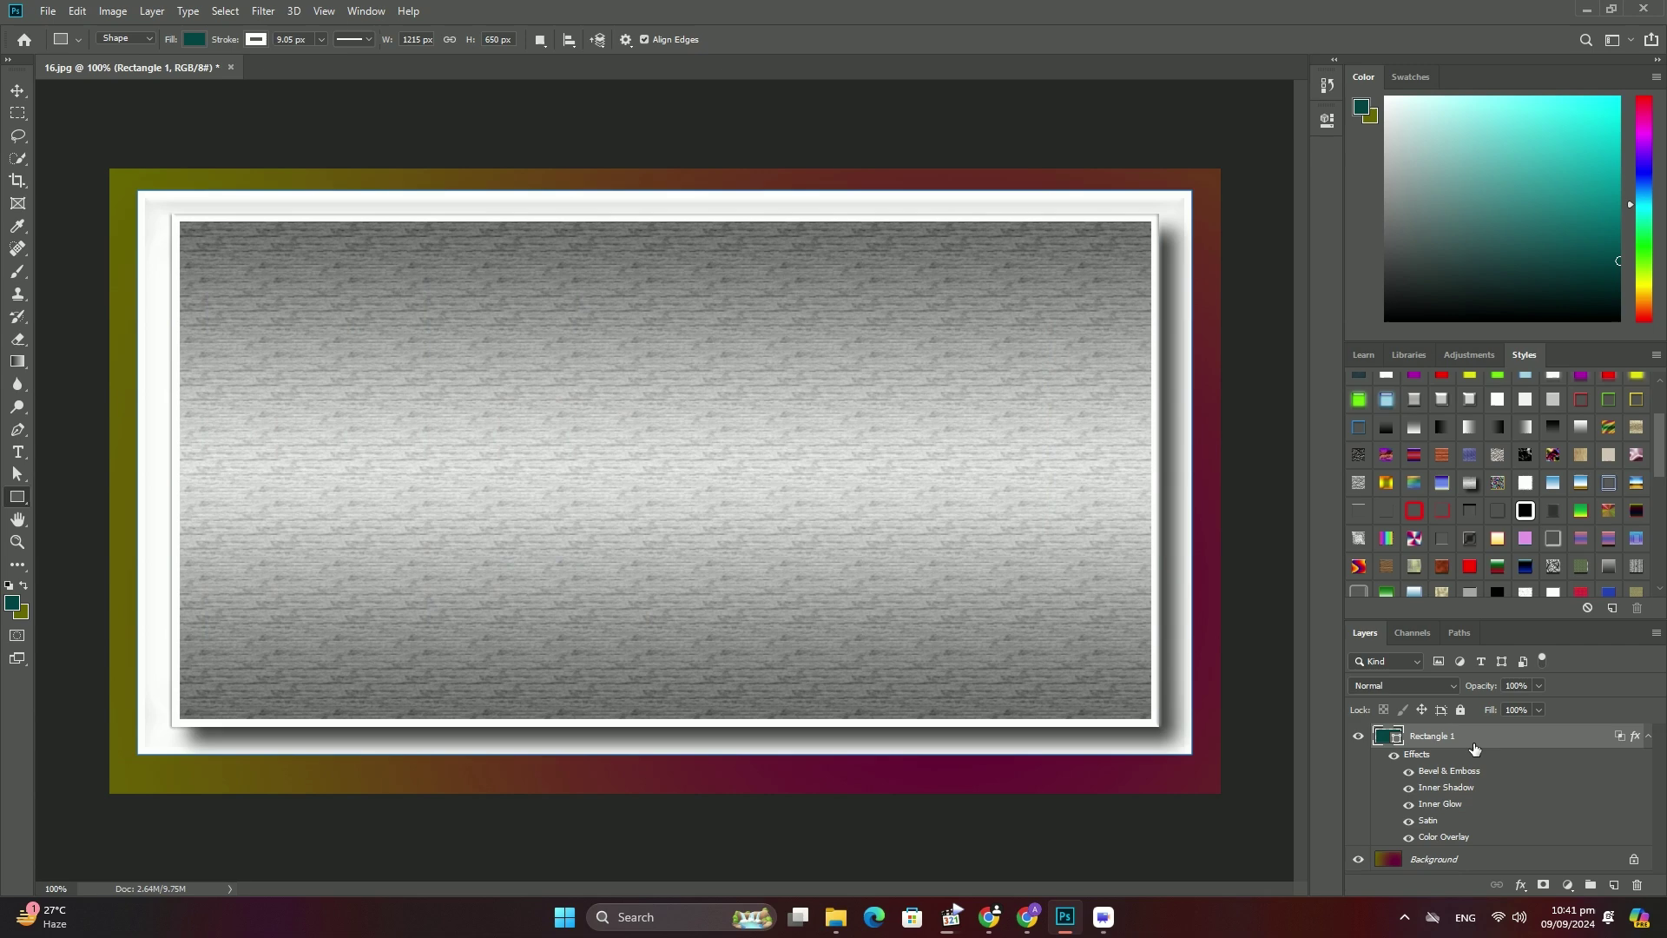
key("Delete")
key("Delete")
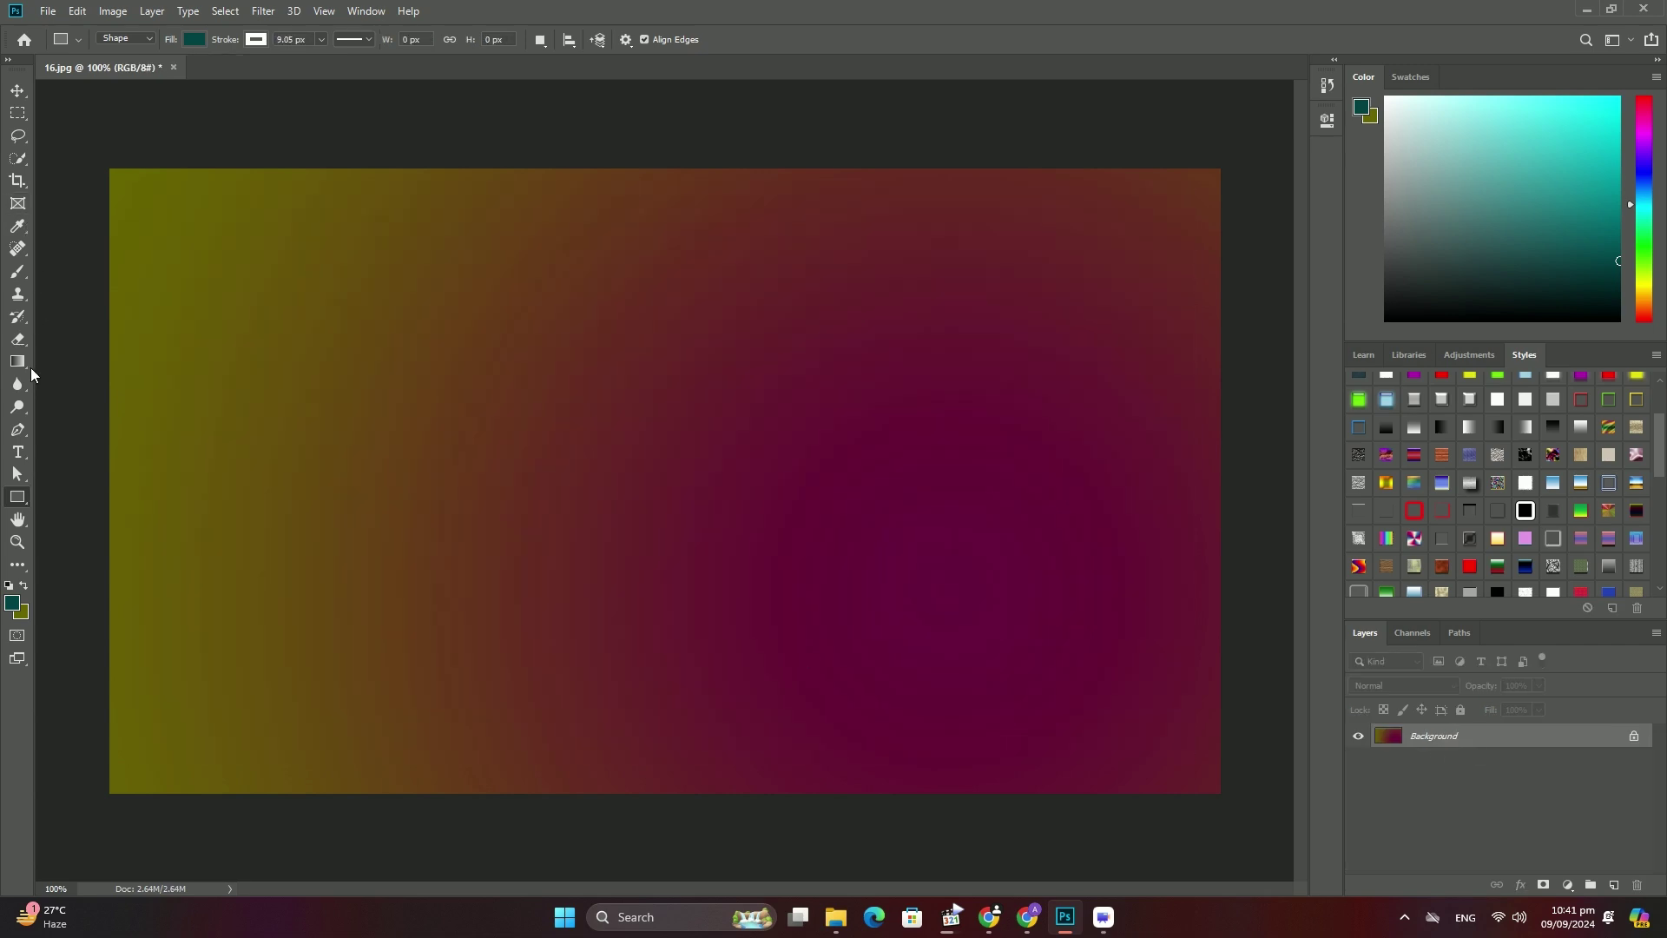
Refill the canvas with an olive-to-teal gradient using swapped colours.
left_click(23, 587)
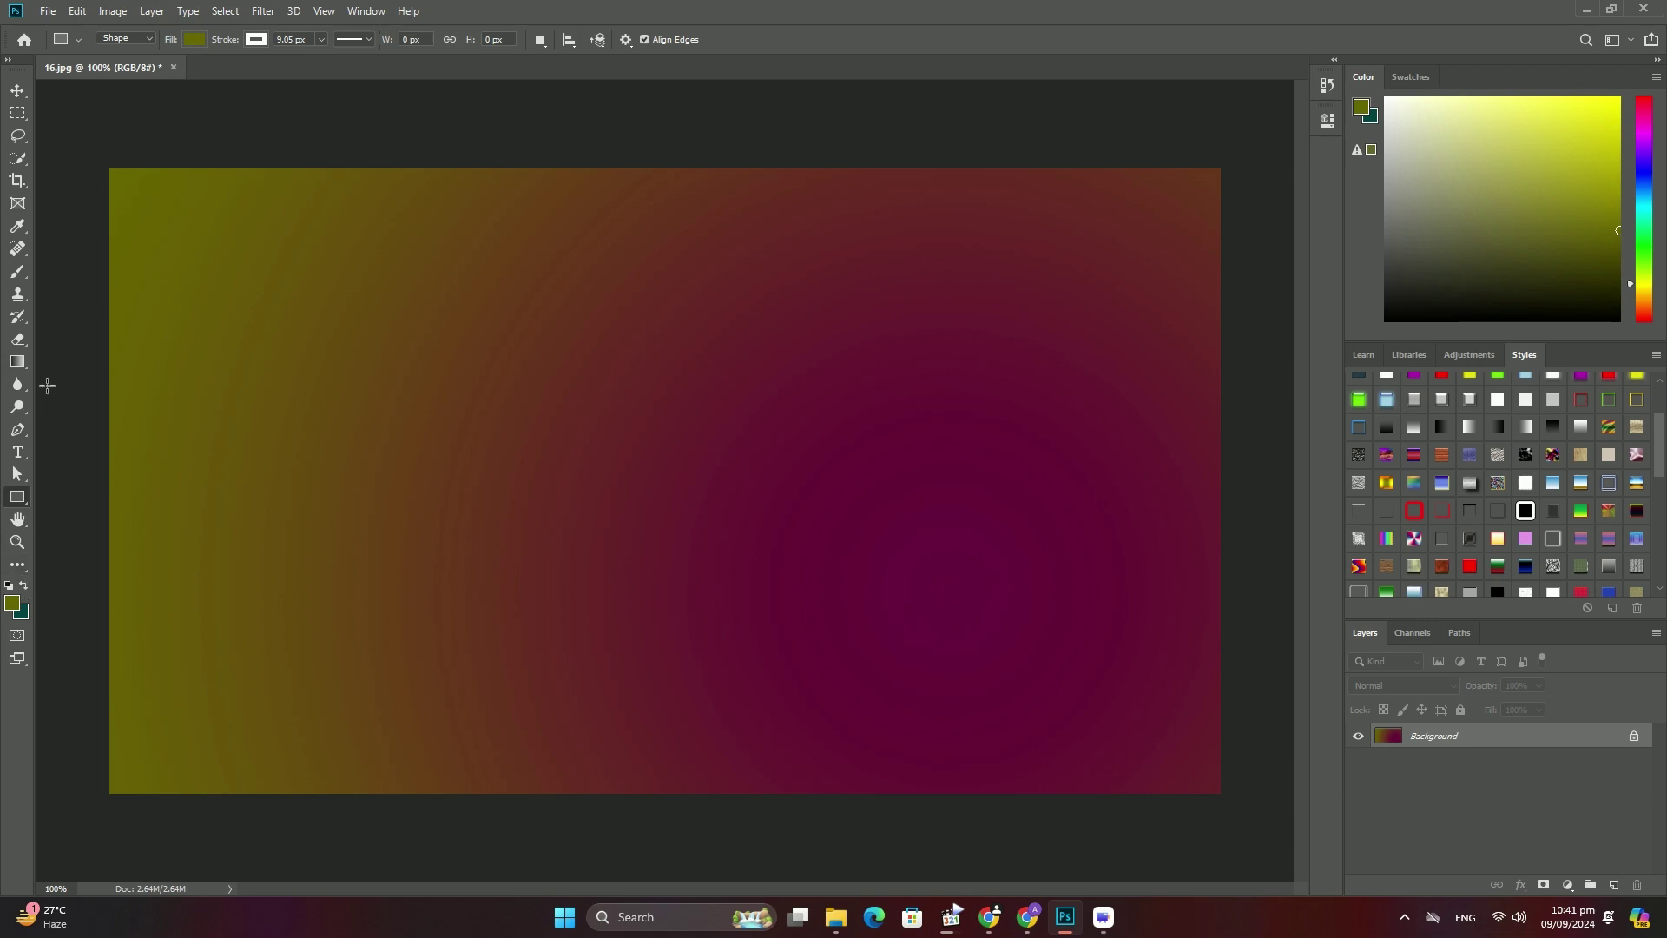
left_click(17, 361)
left_click_drag(421, 230, 1131, 709)
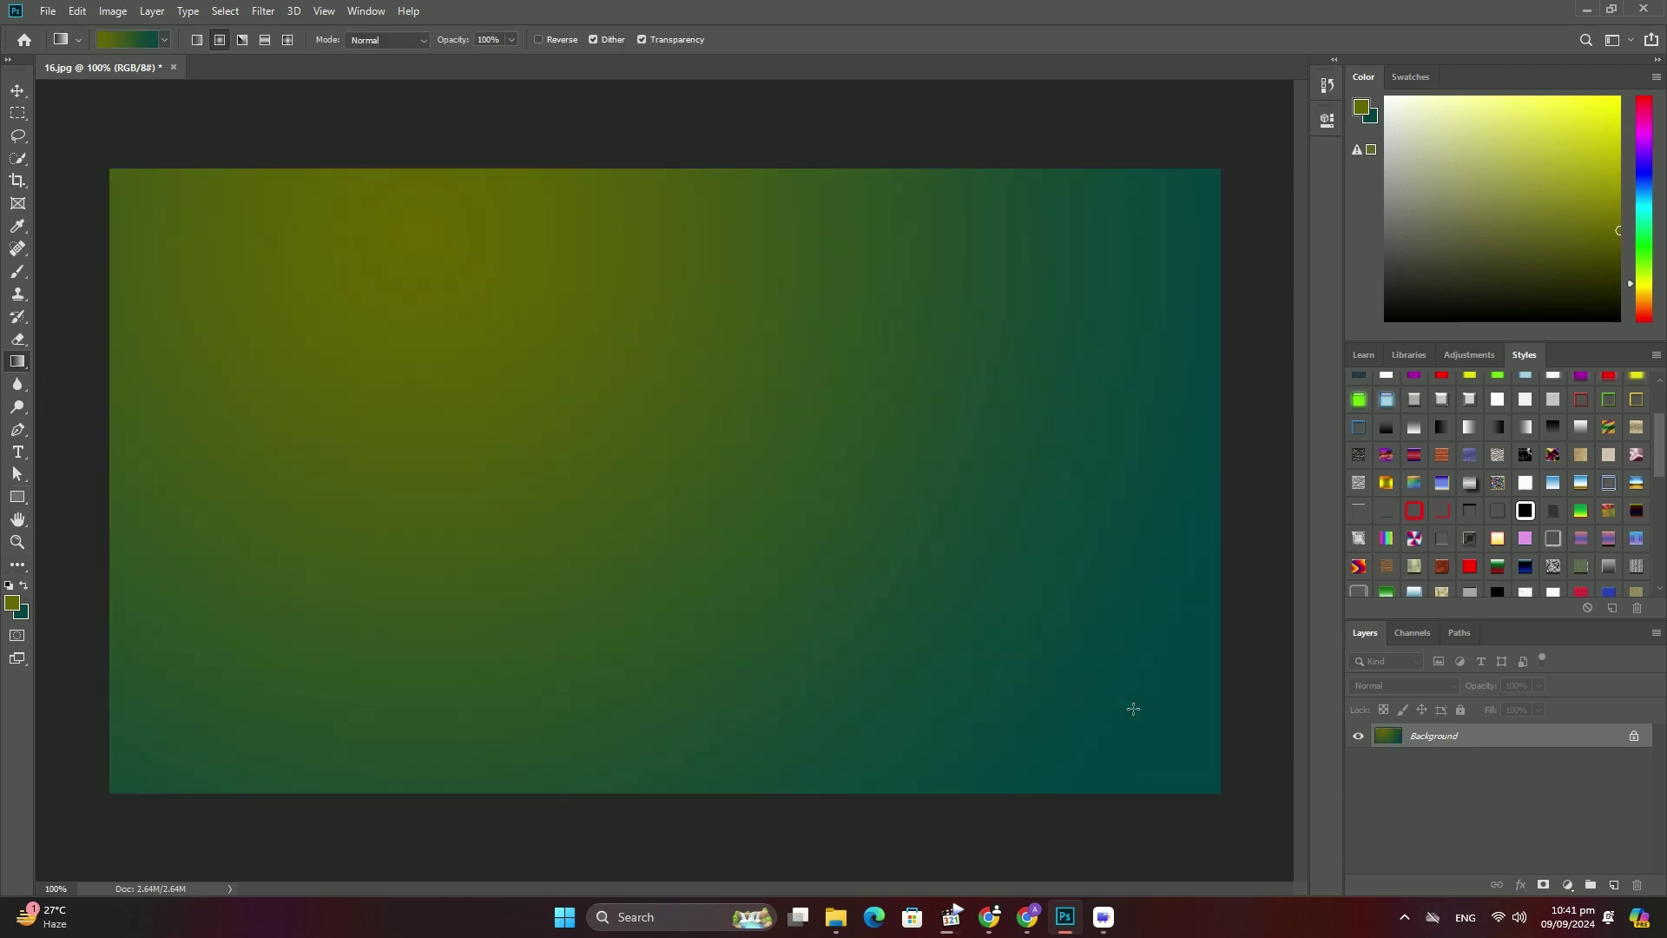
Draw a large eight-pointed star outline custom shape at the canvas centre.
left_click(18, 497)
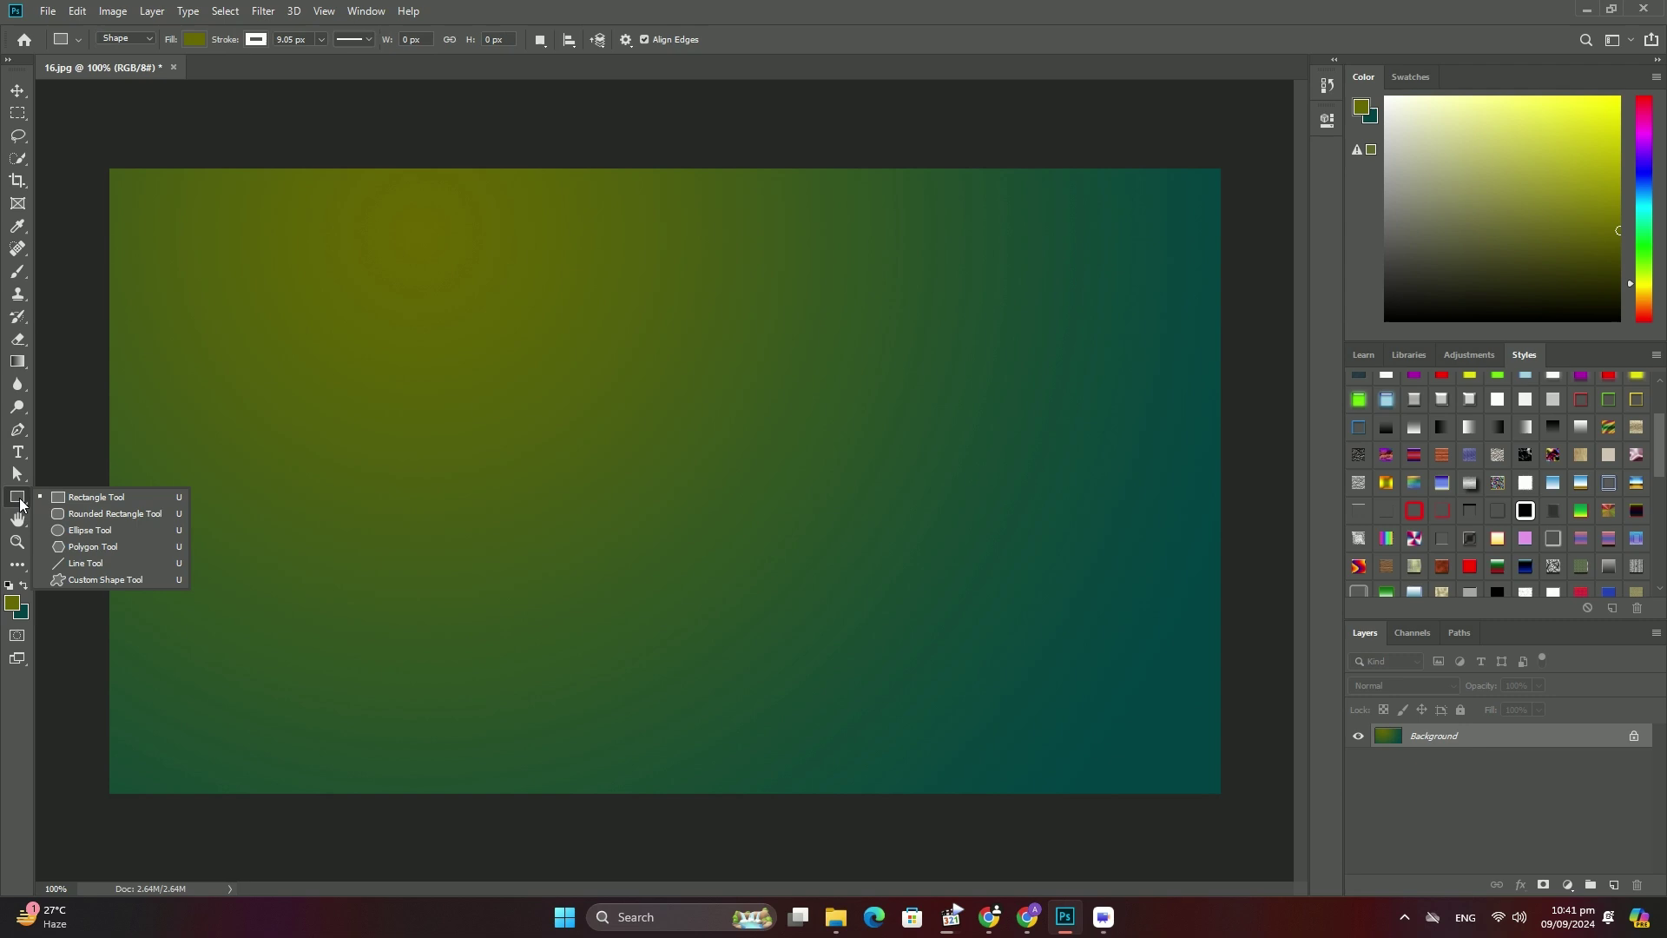
left_click(78, 580)
right_click(648, 402)
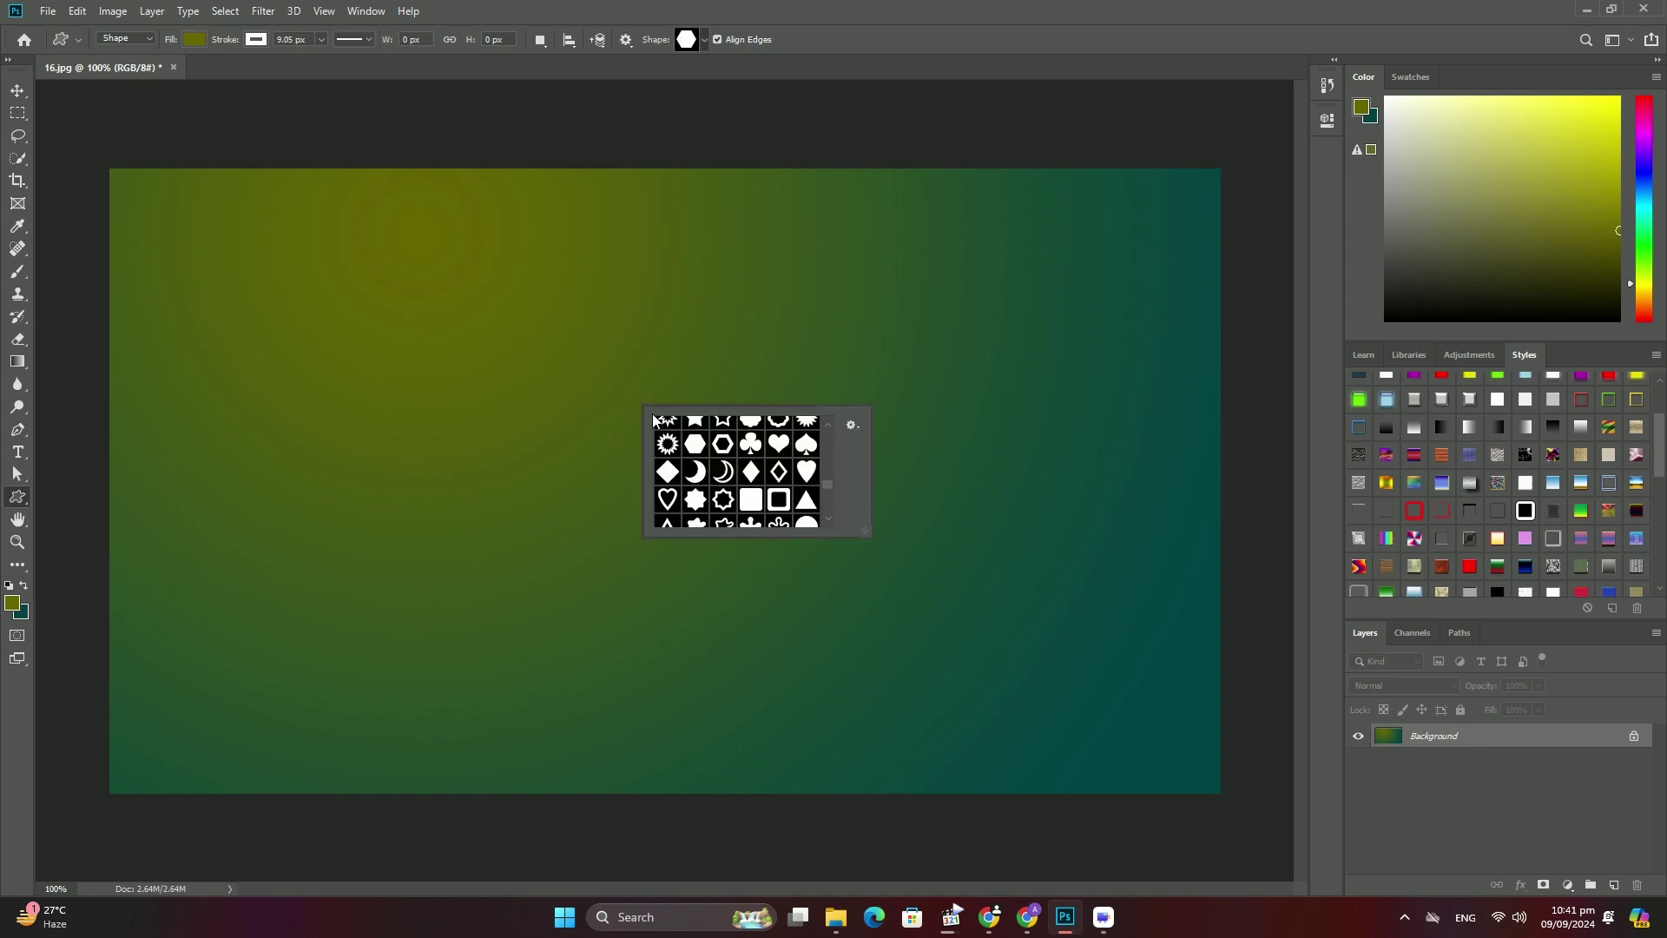
left_click(723, 498)
left_click_drag(459, 268, 903, 727)
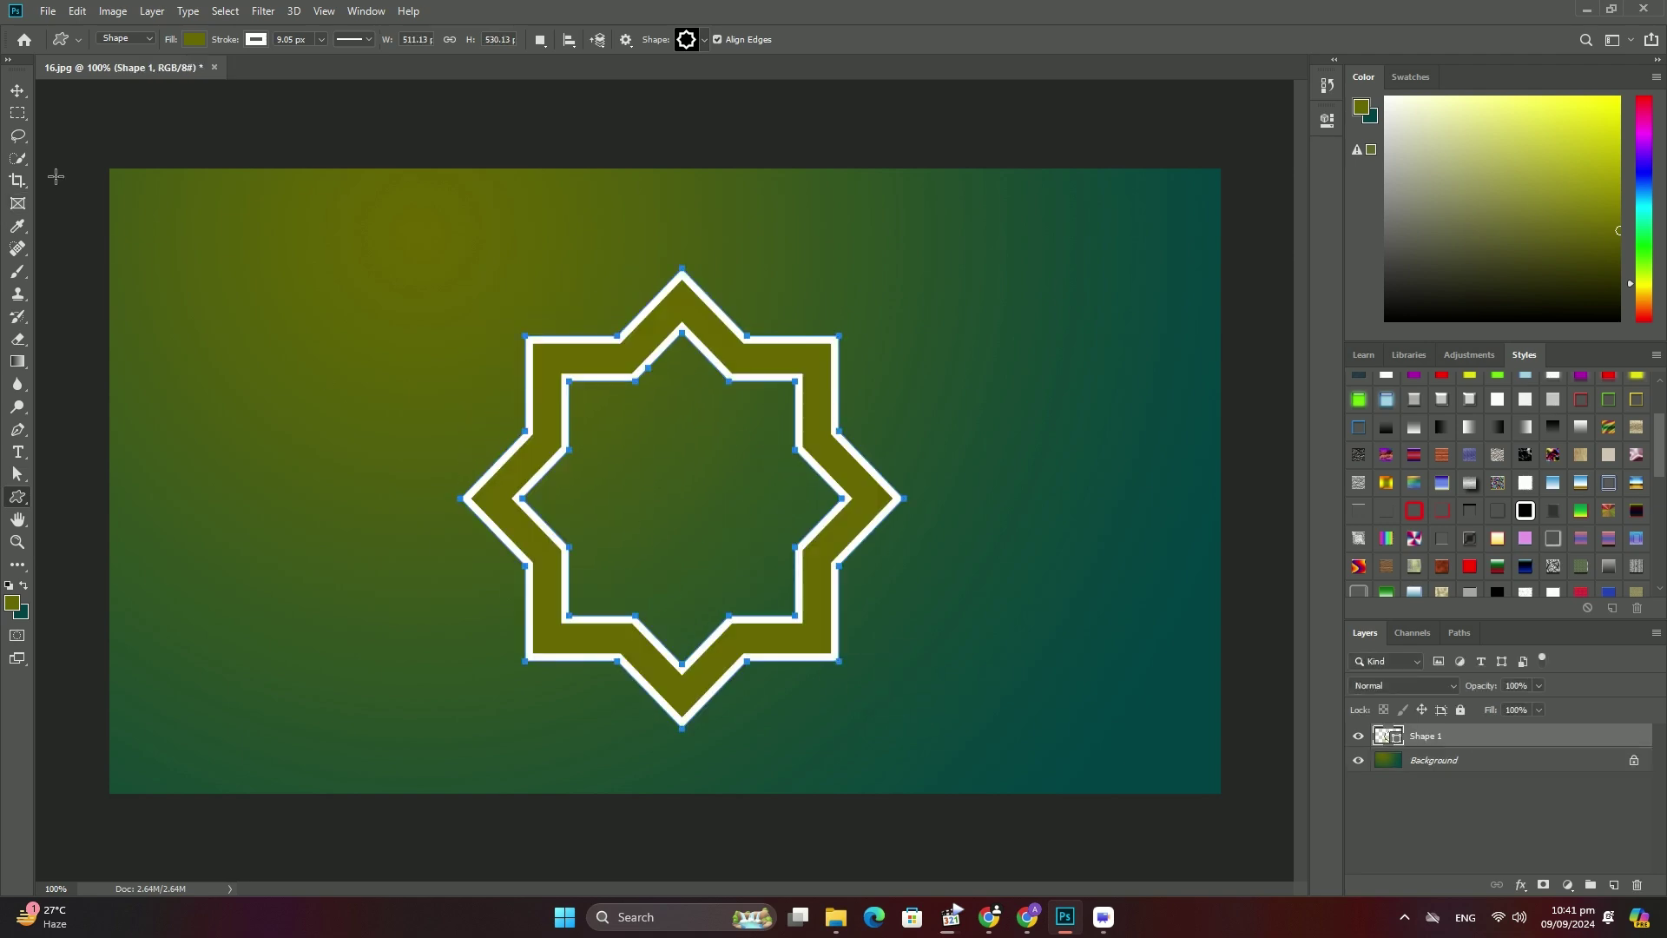
Place the rope image embedded, nudge it lower, and clip it to the star.
left_click(48, 12)
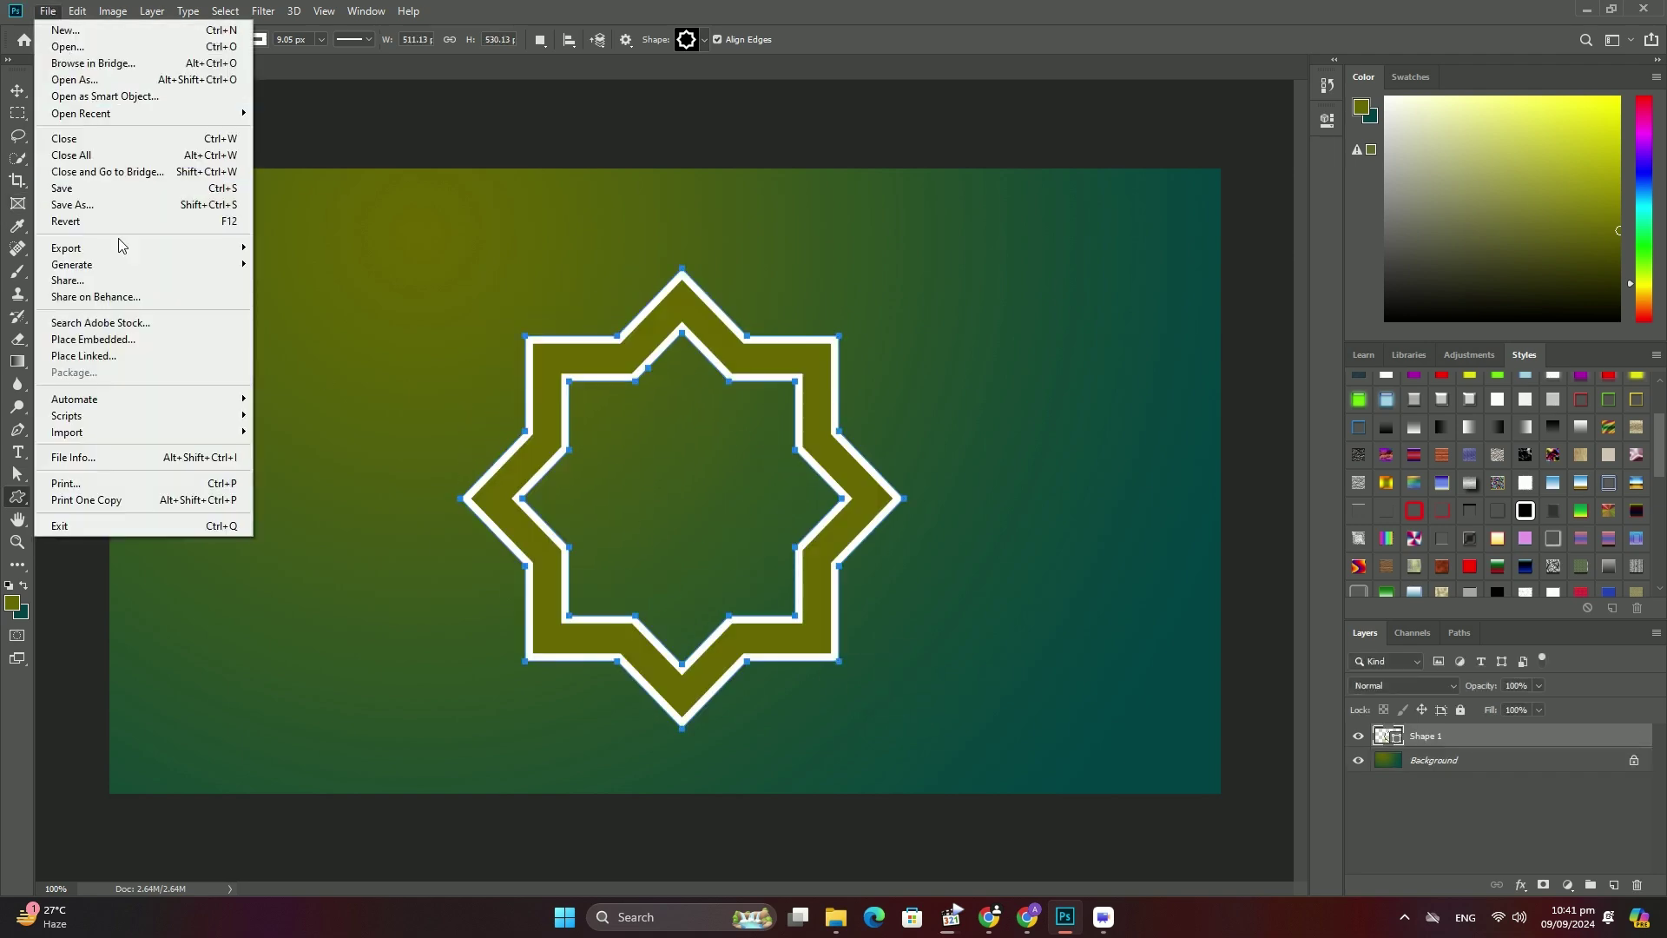
left_click(128, 341)
double_click(1236, 122)
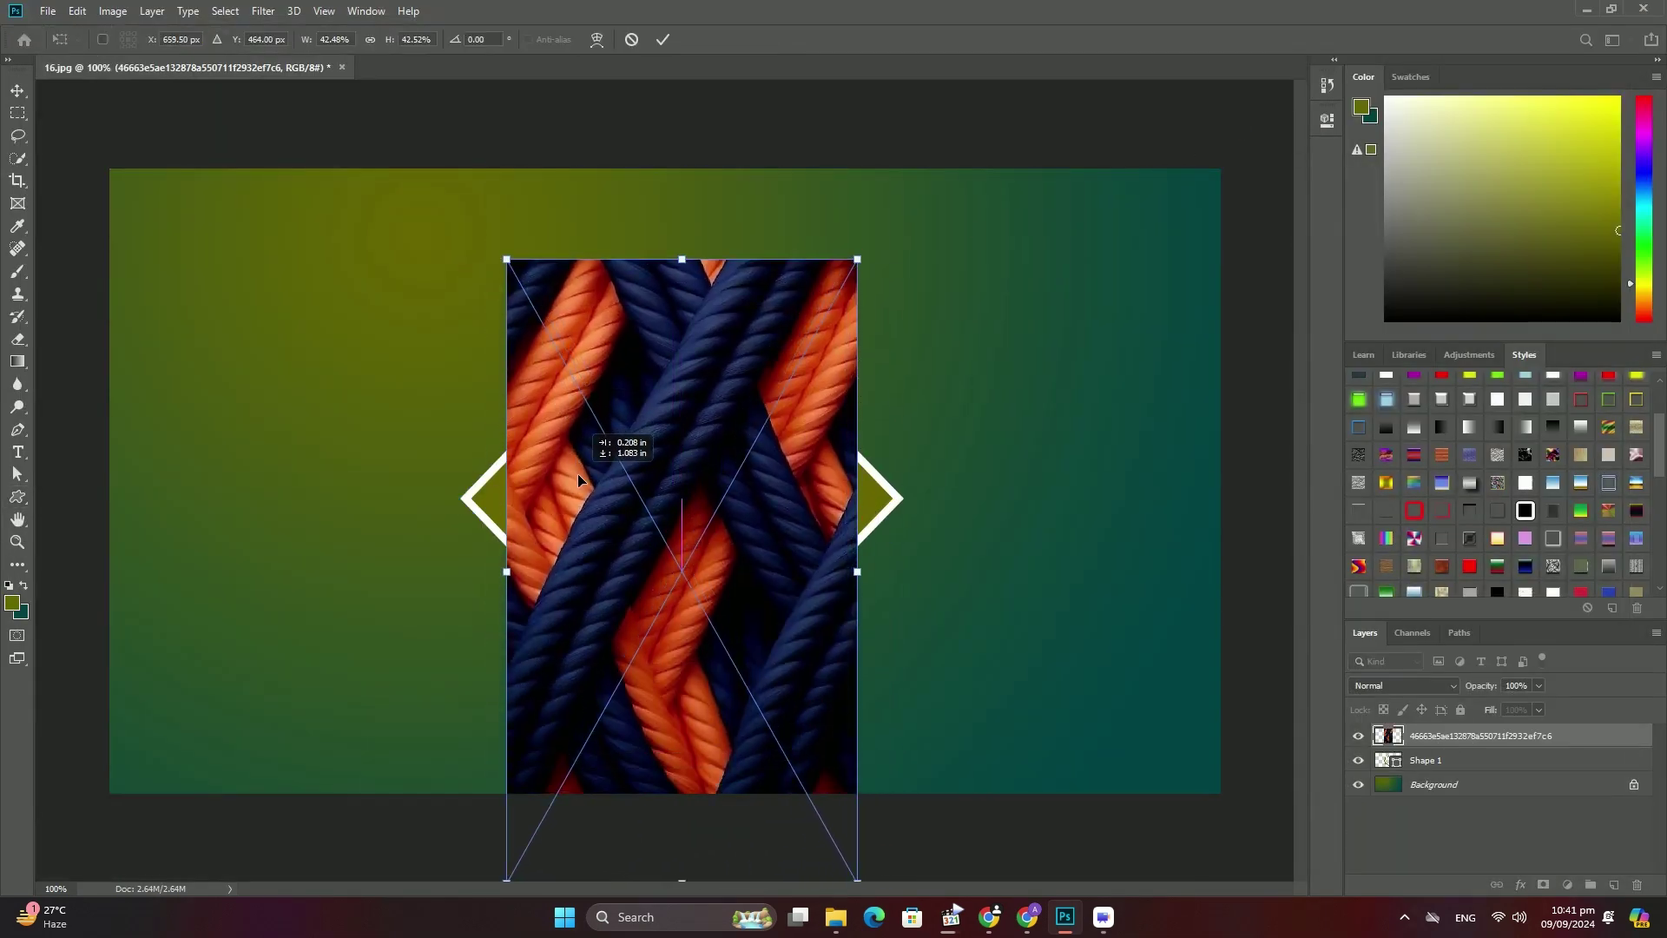
left_click_drag(561, 393, 577, 476)
key("Return")
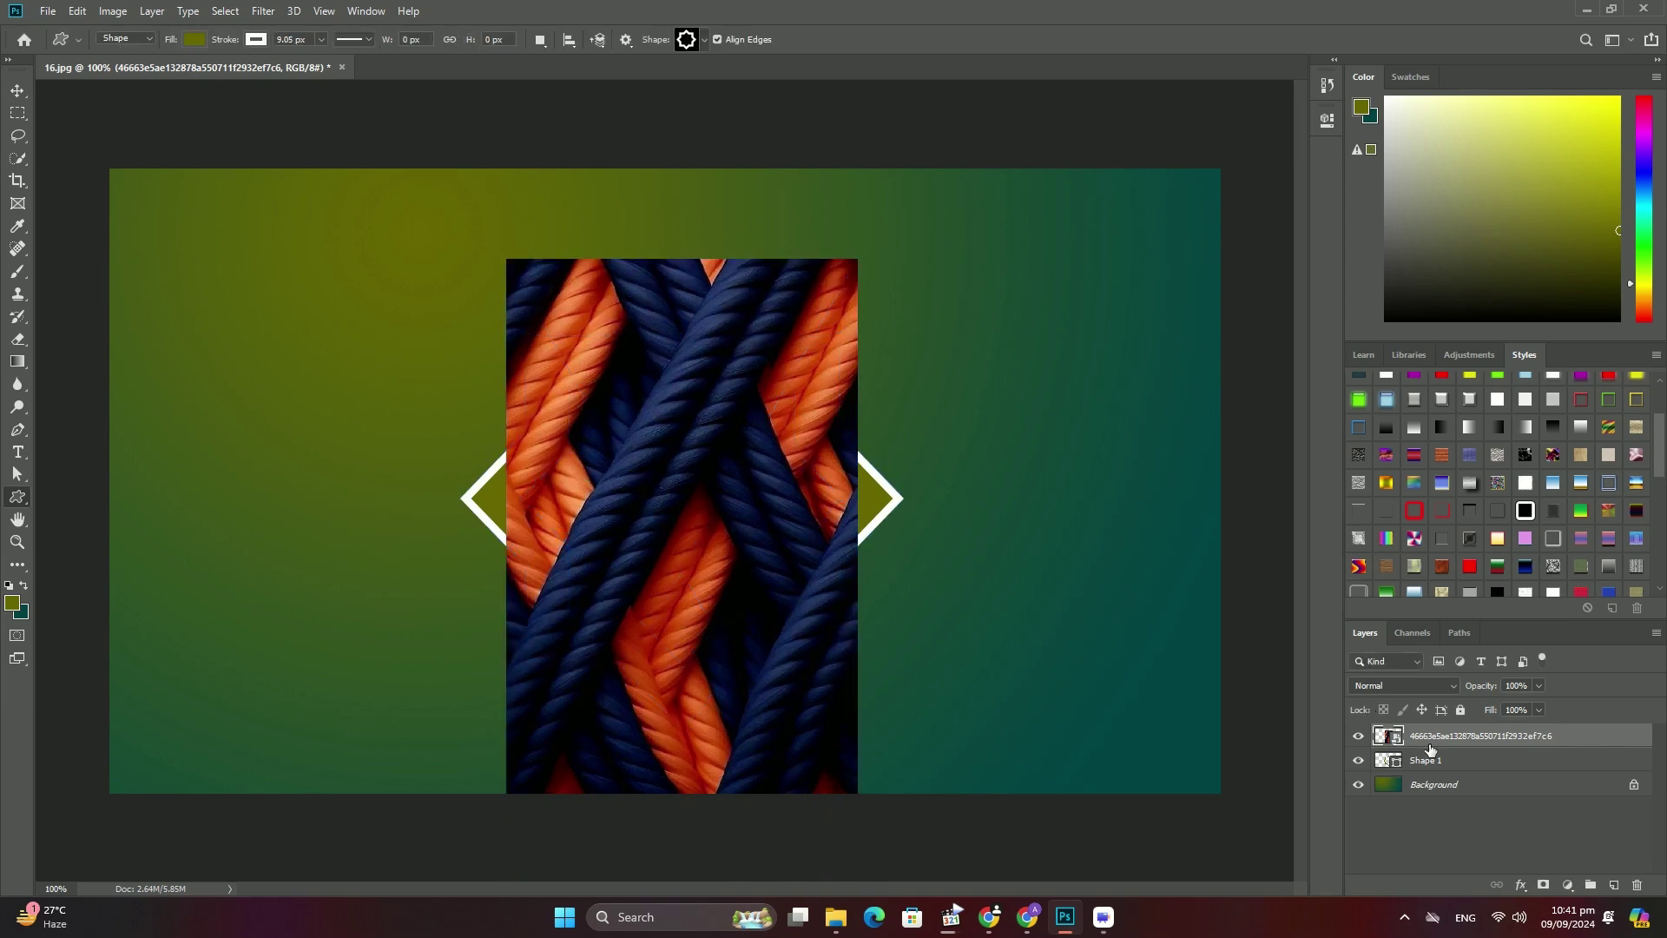
right_click(1443, 739)
left_click(1511, 371)
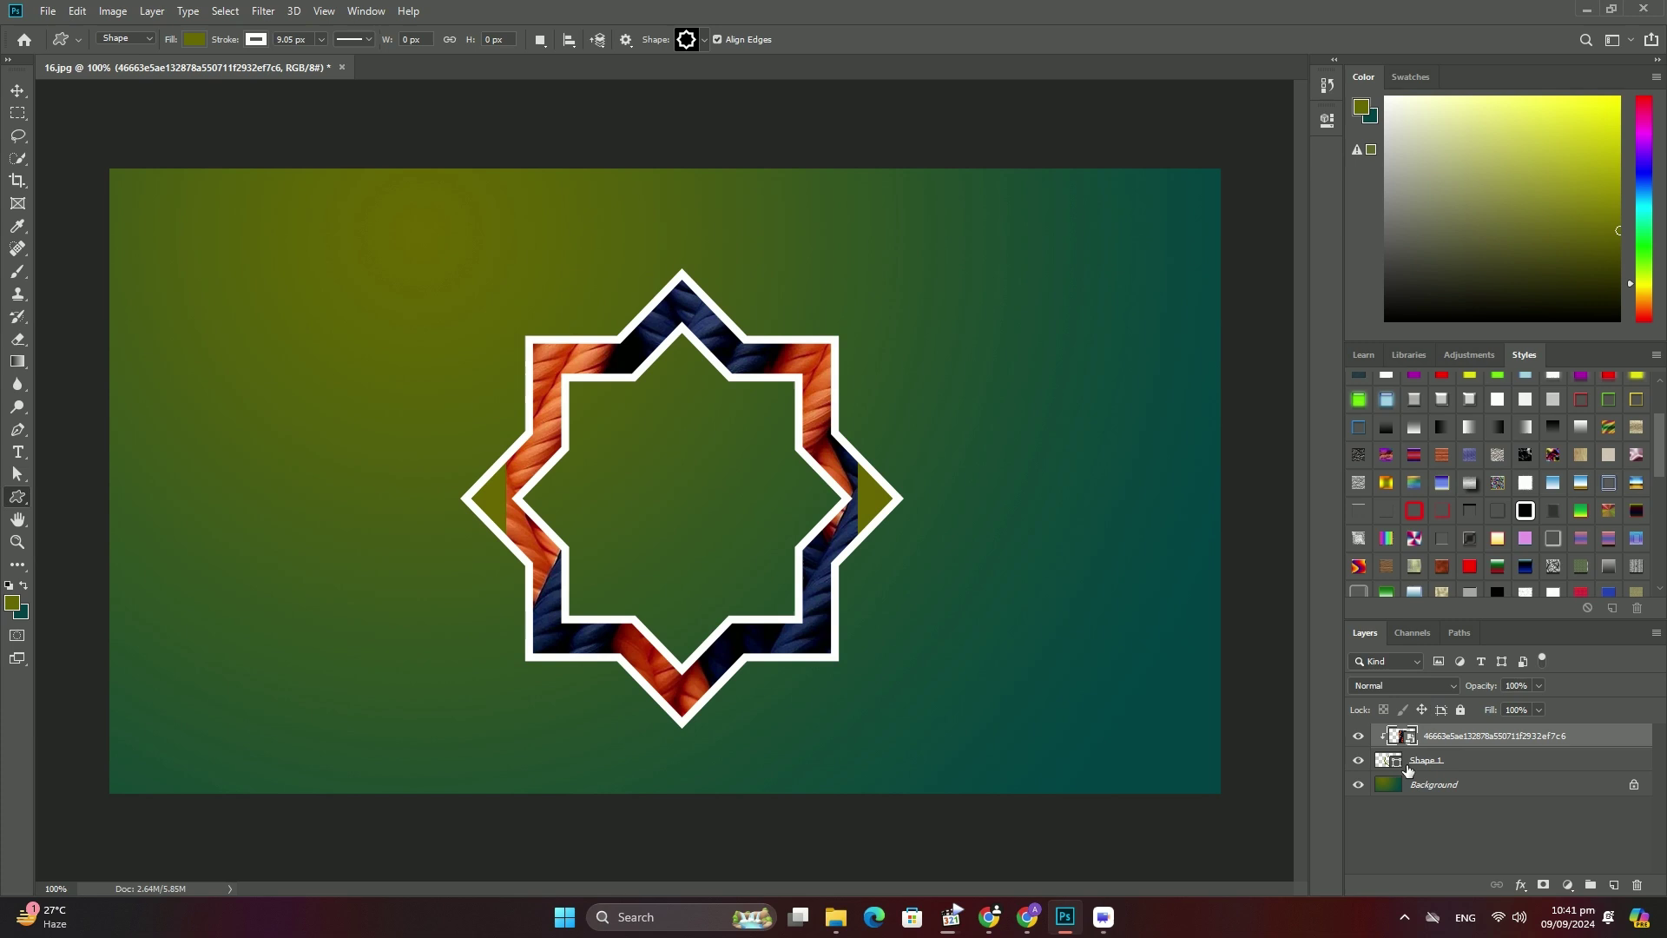
Draw a circle in the star's centre and give it the black bevelled shadow style.
right_click(19, 498)
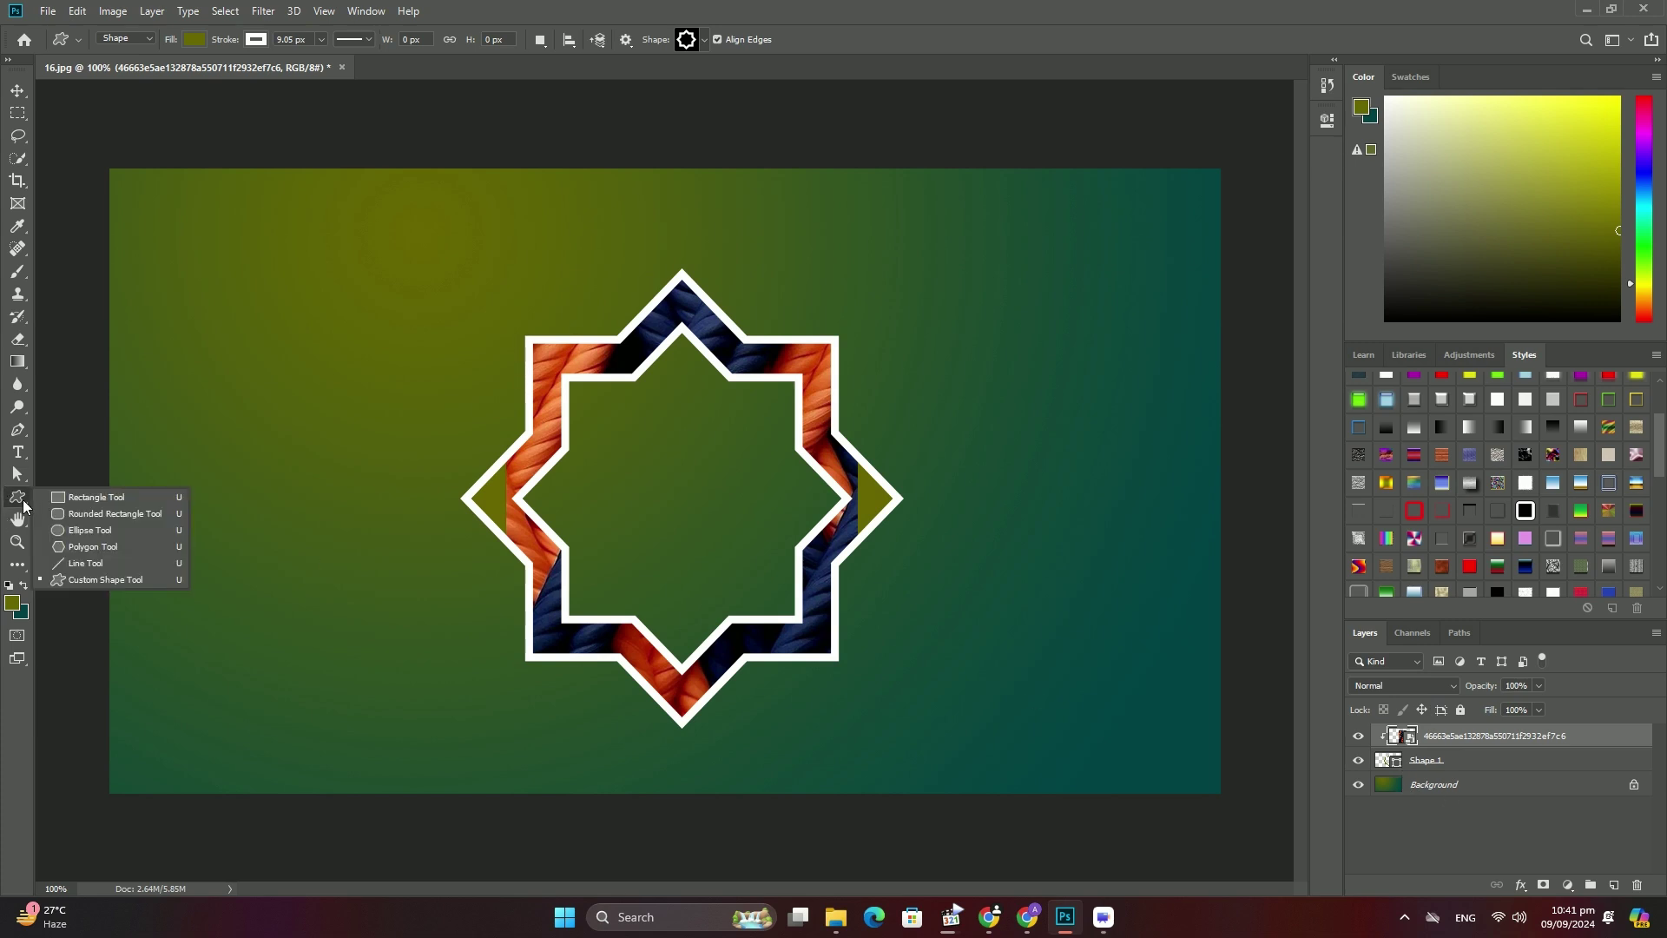
left_click(91, 514)
left_click_drag(598, 408, 783, 601)
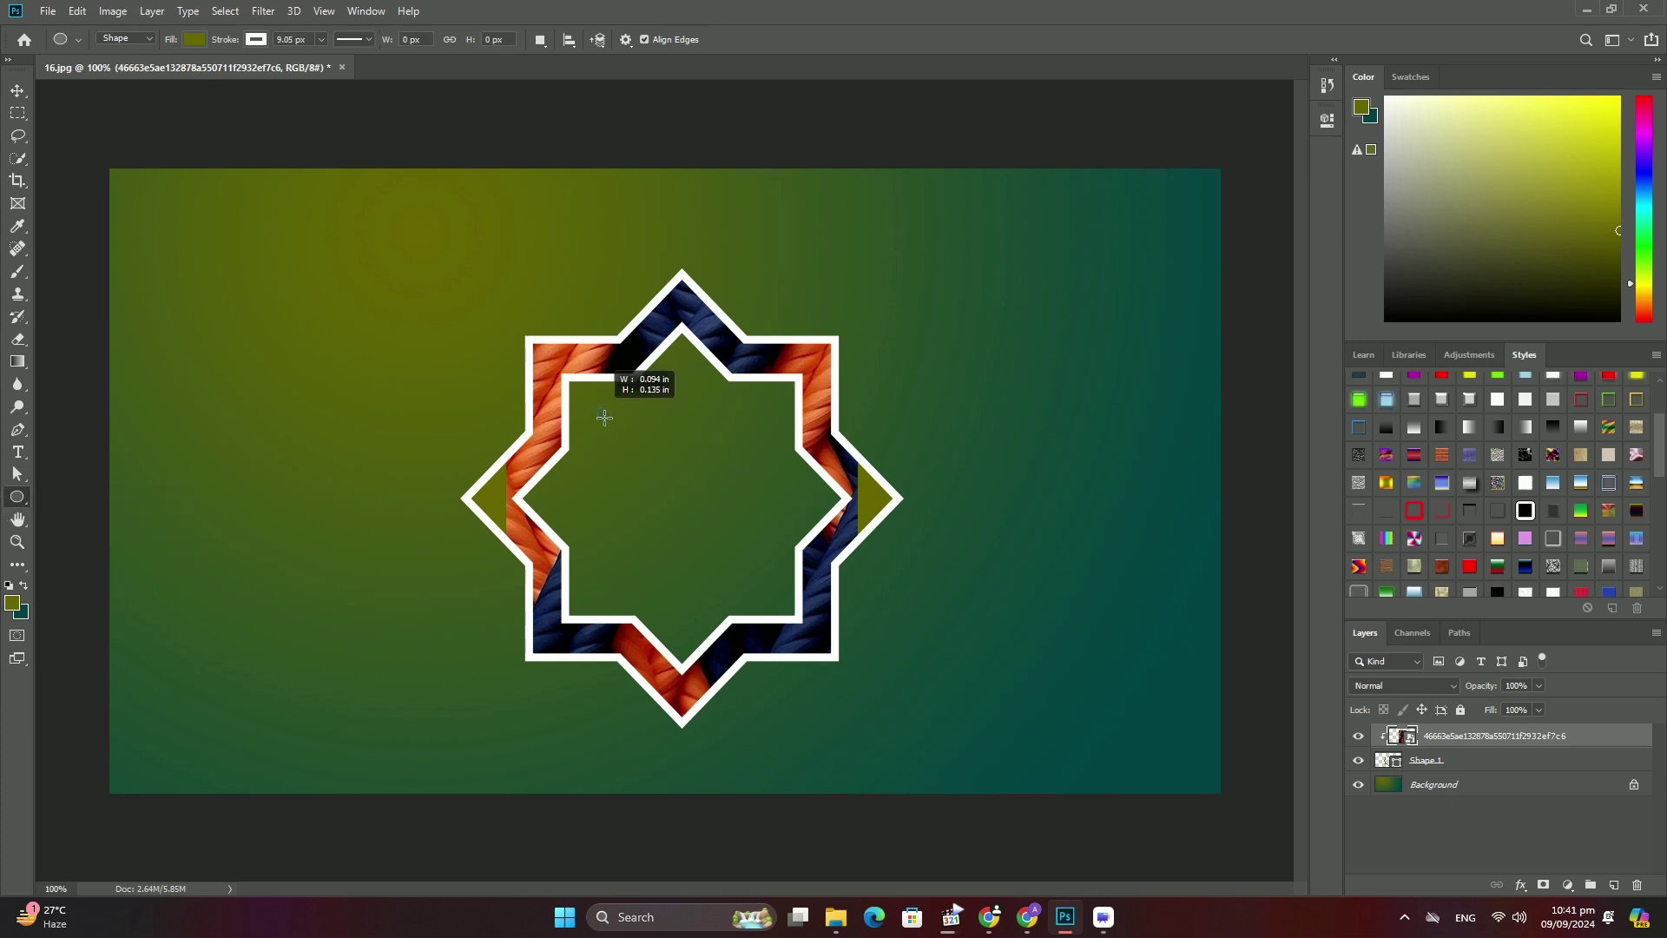
left_click(1414, 512)
left_click(1418, 478)
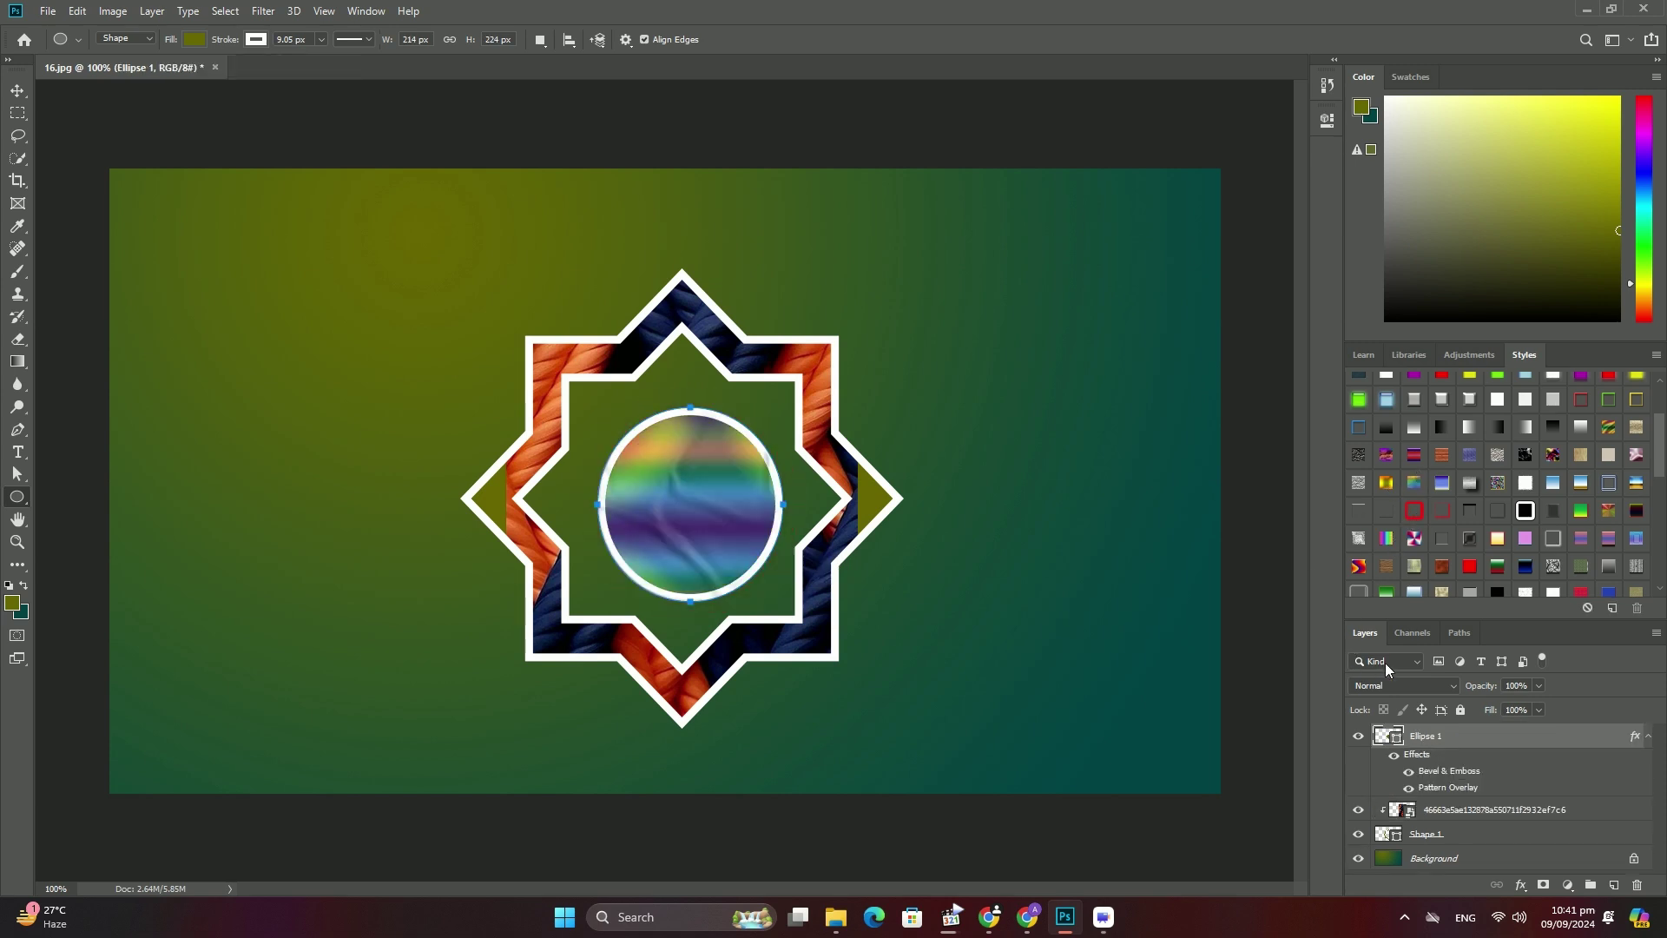
left_click(1498, 593)
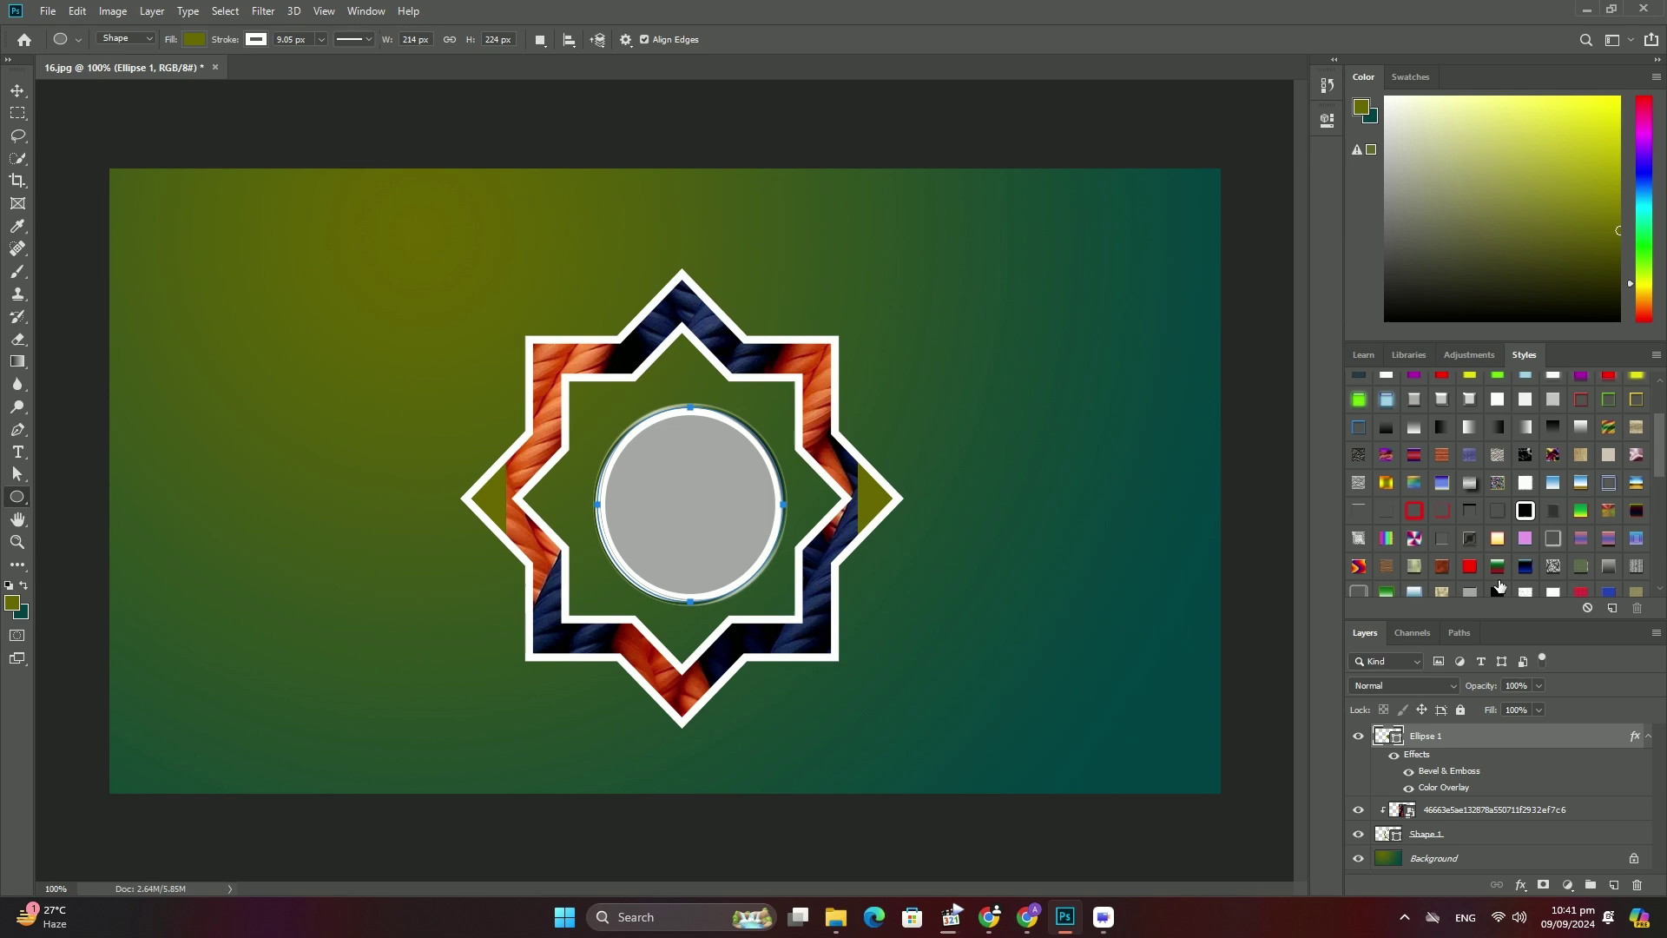
left_click(1499, 586)
scroll(1444, 833, "down", 1)
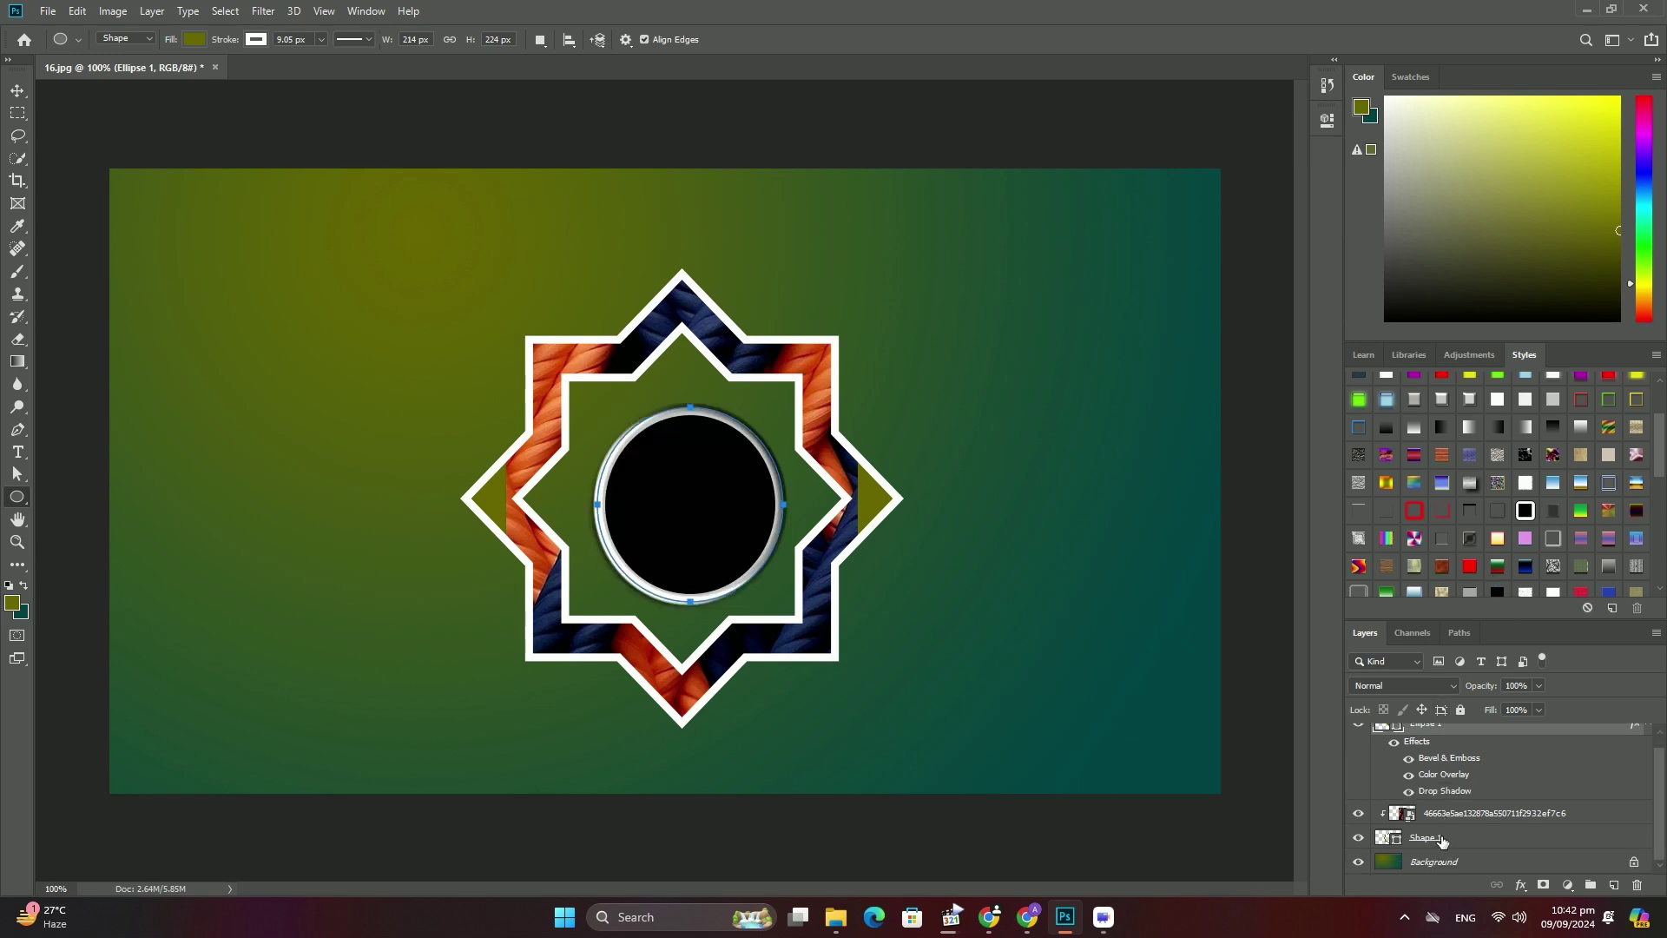
Select the Background layer and switch to the Rectangle Tool.
left_click(1434, 865)
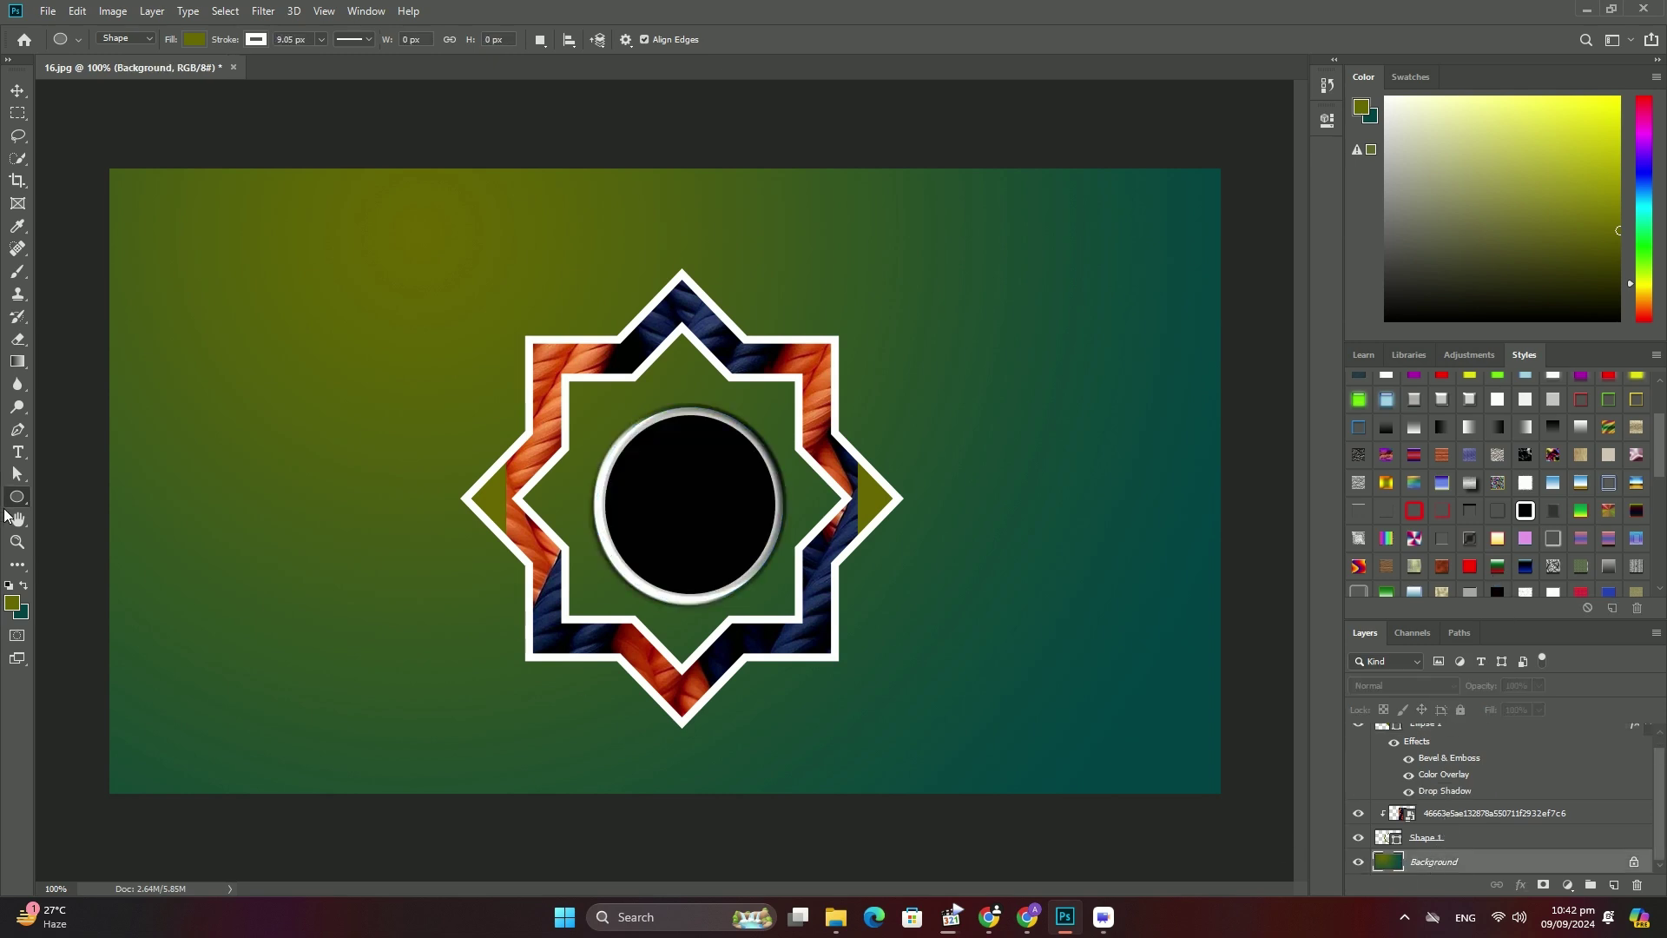
right_click(17, 497)
left_click(97, 496)
Draw a large light-blue glowing rectangle and a smaller pink one inside it.
left_click_drag(158, 198, 1193, 769)
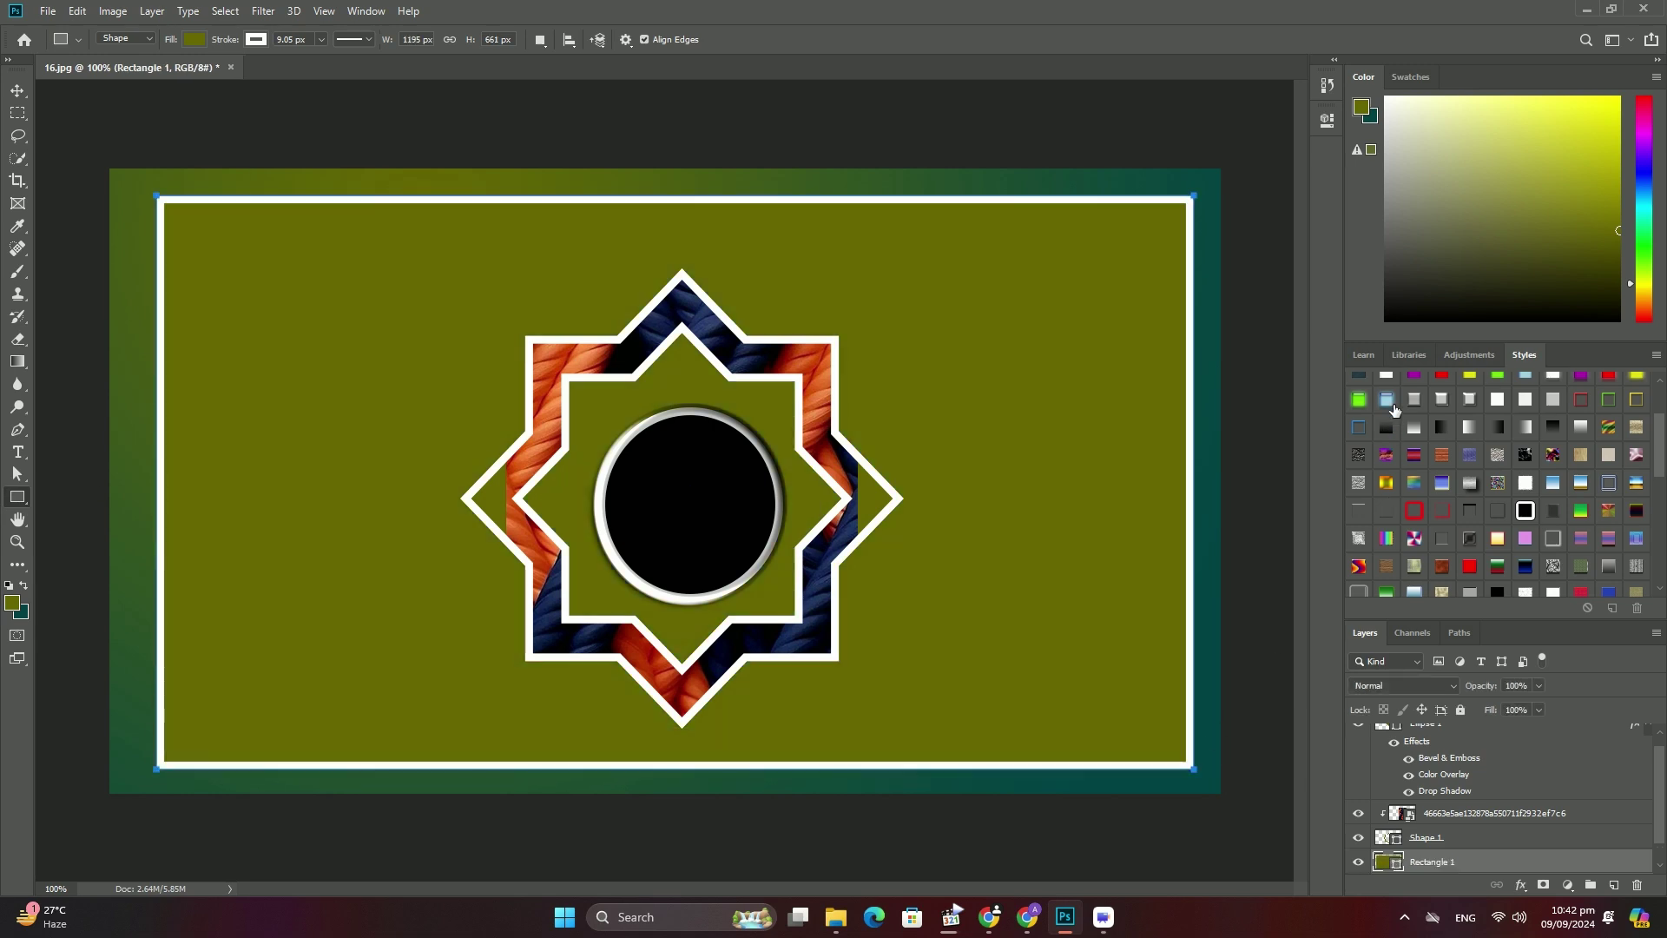
left_click(1385, 399)
mouse_move(212, 227)
left_mouse_down()
mouse_move(476, 497)
mouse_move(1134, 734)
left_mouse_up()
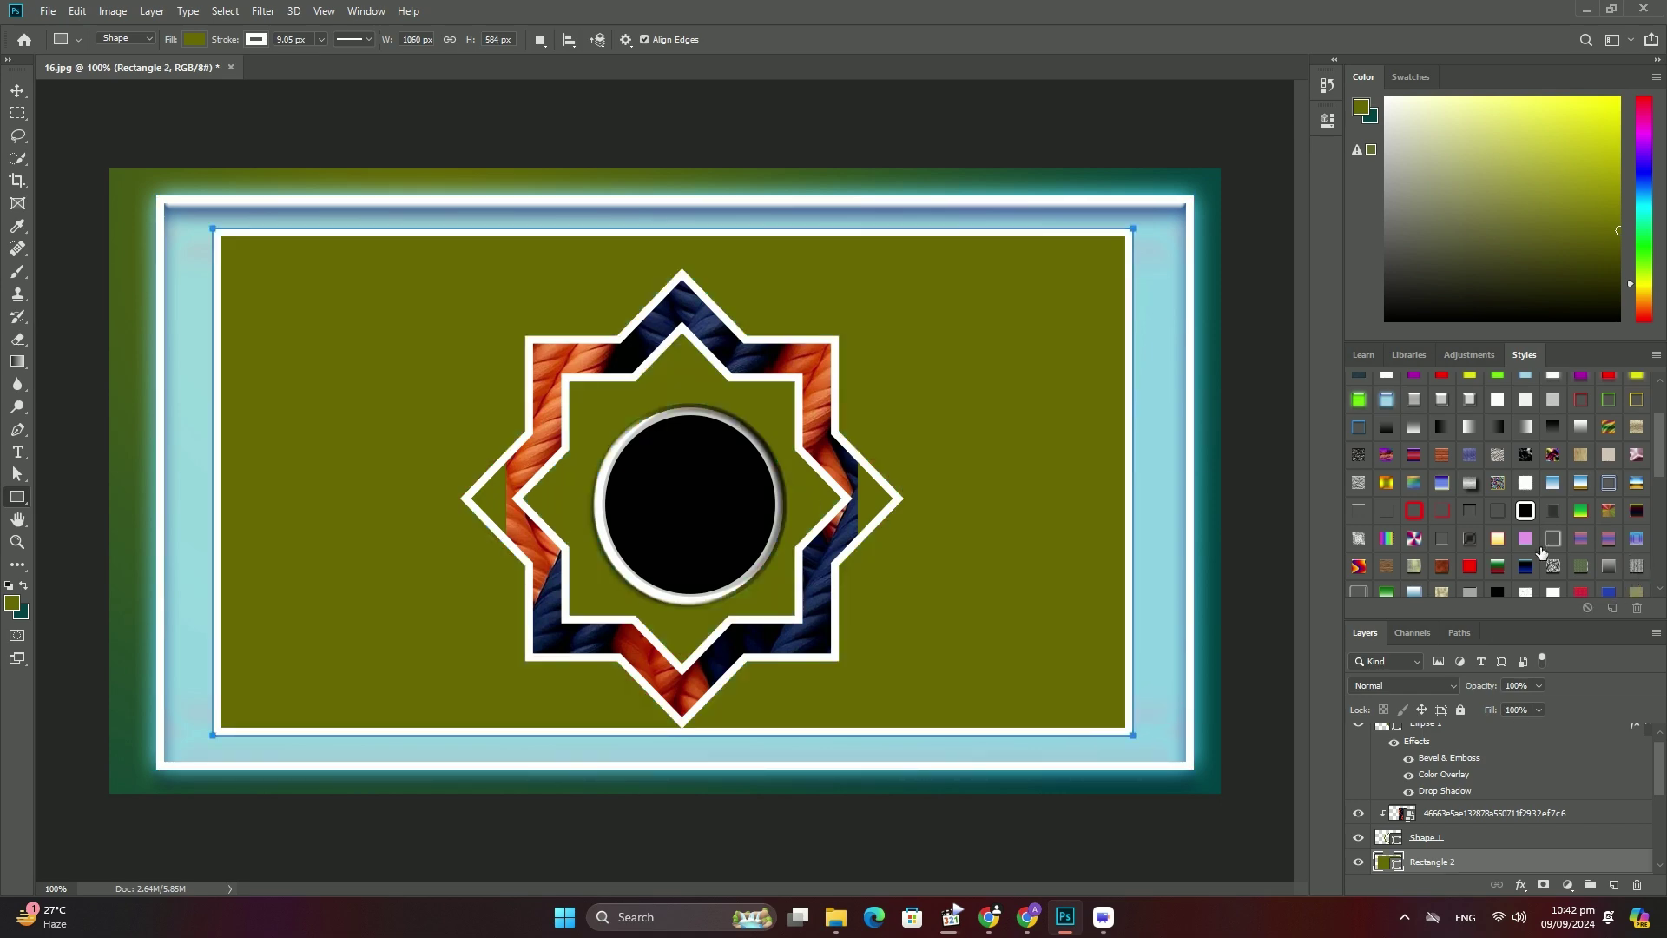
left_click(1526, 538)
Add nested green-to-red gradient and brown textured rectangles, then draw a fifth around the star.
left_click_drag(263, 266, 1092, 703)
left_click(1497, 569)
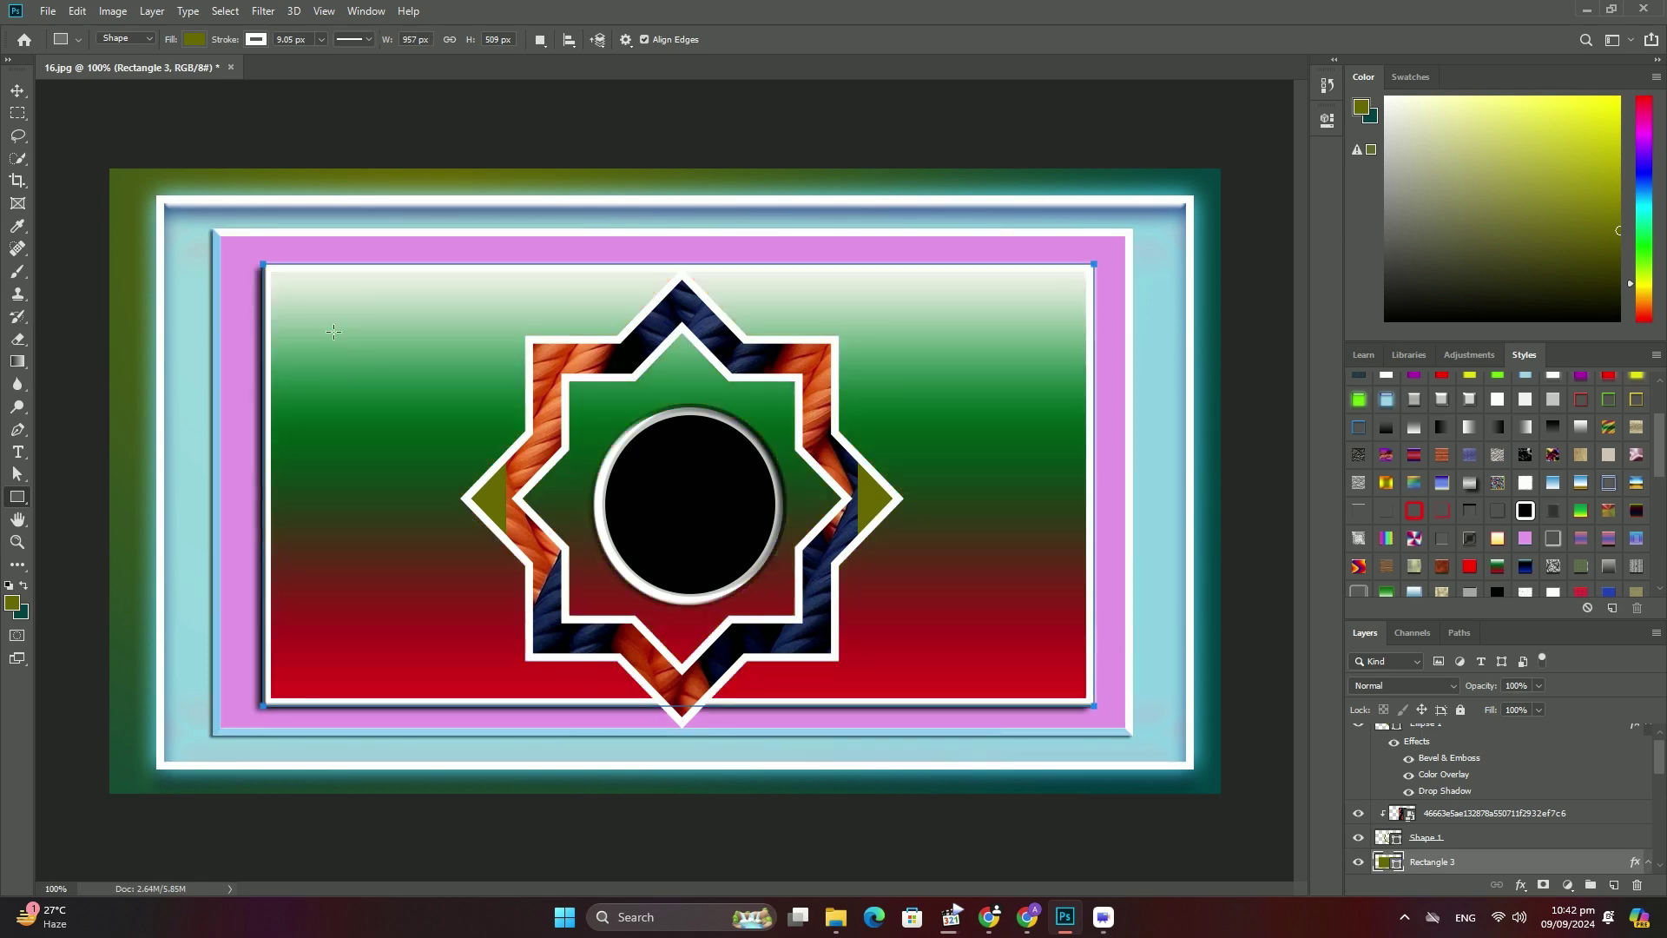
mouse_move(323, 304)
left_mouse_down()
mouse_move(954, 689)
mouse_move(1044, 649)
left_mouse_up()
left_click(1451, 566)
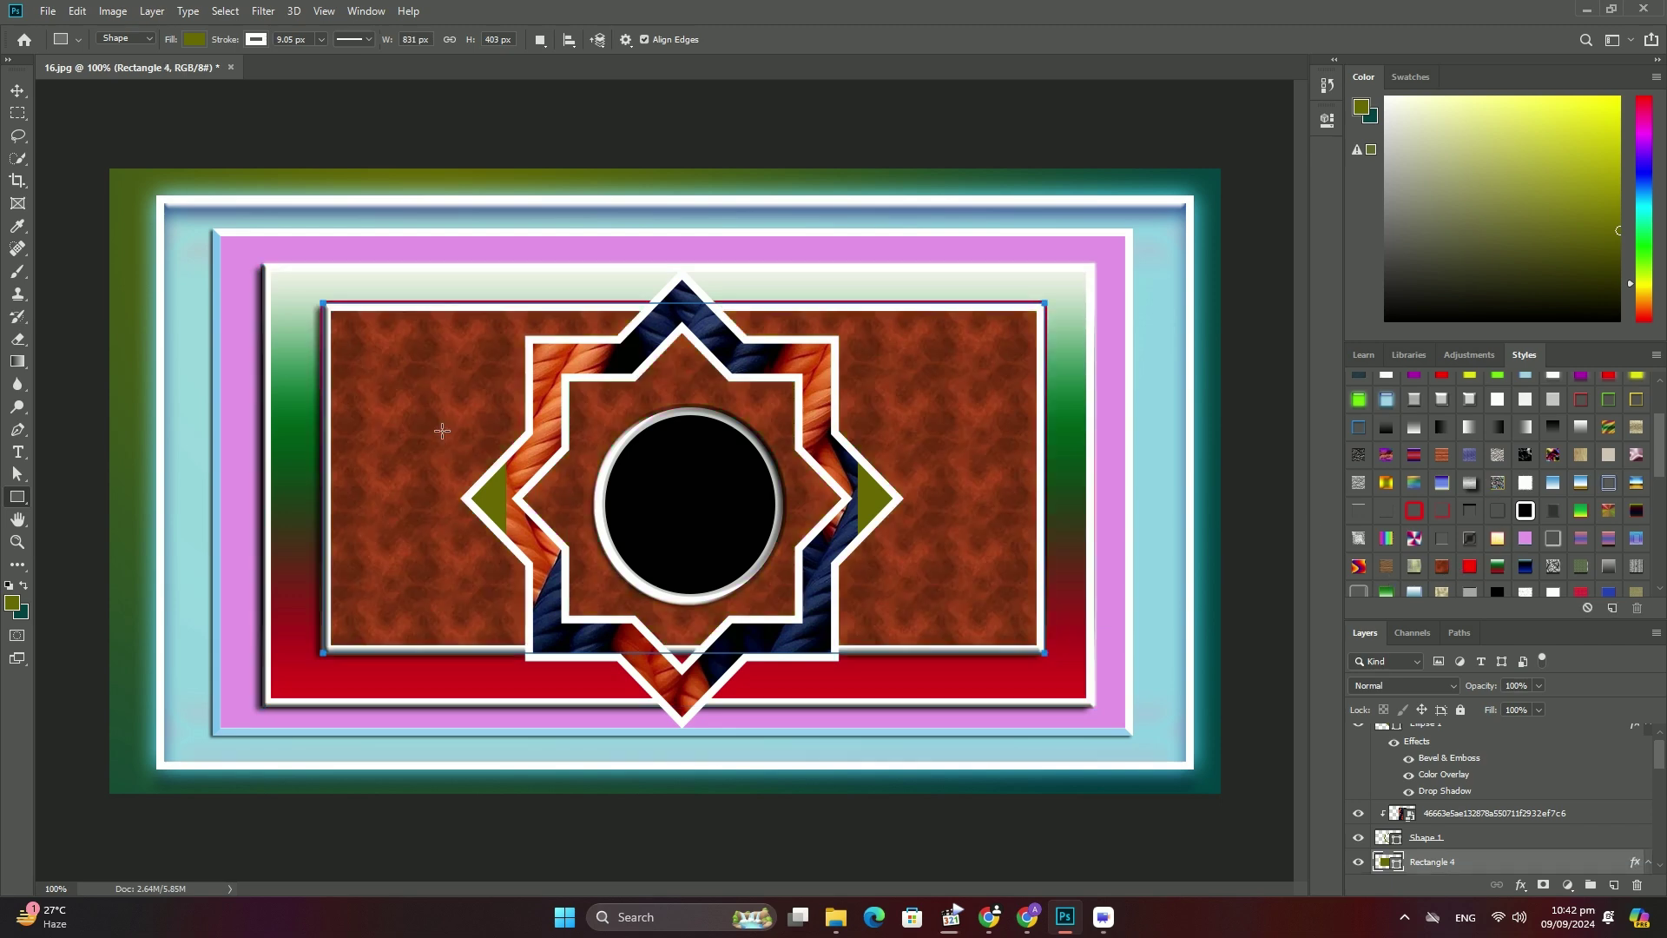
left_click_drag(400, 363, 985, 596)
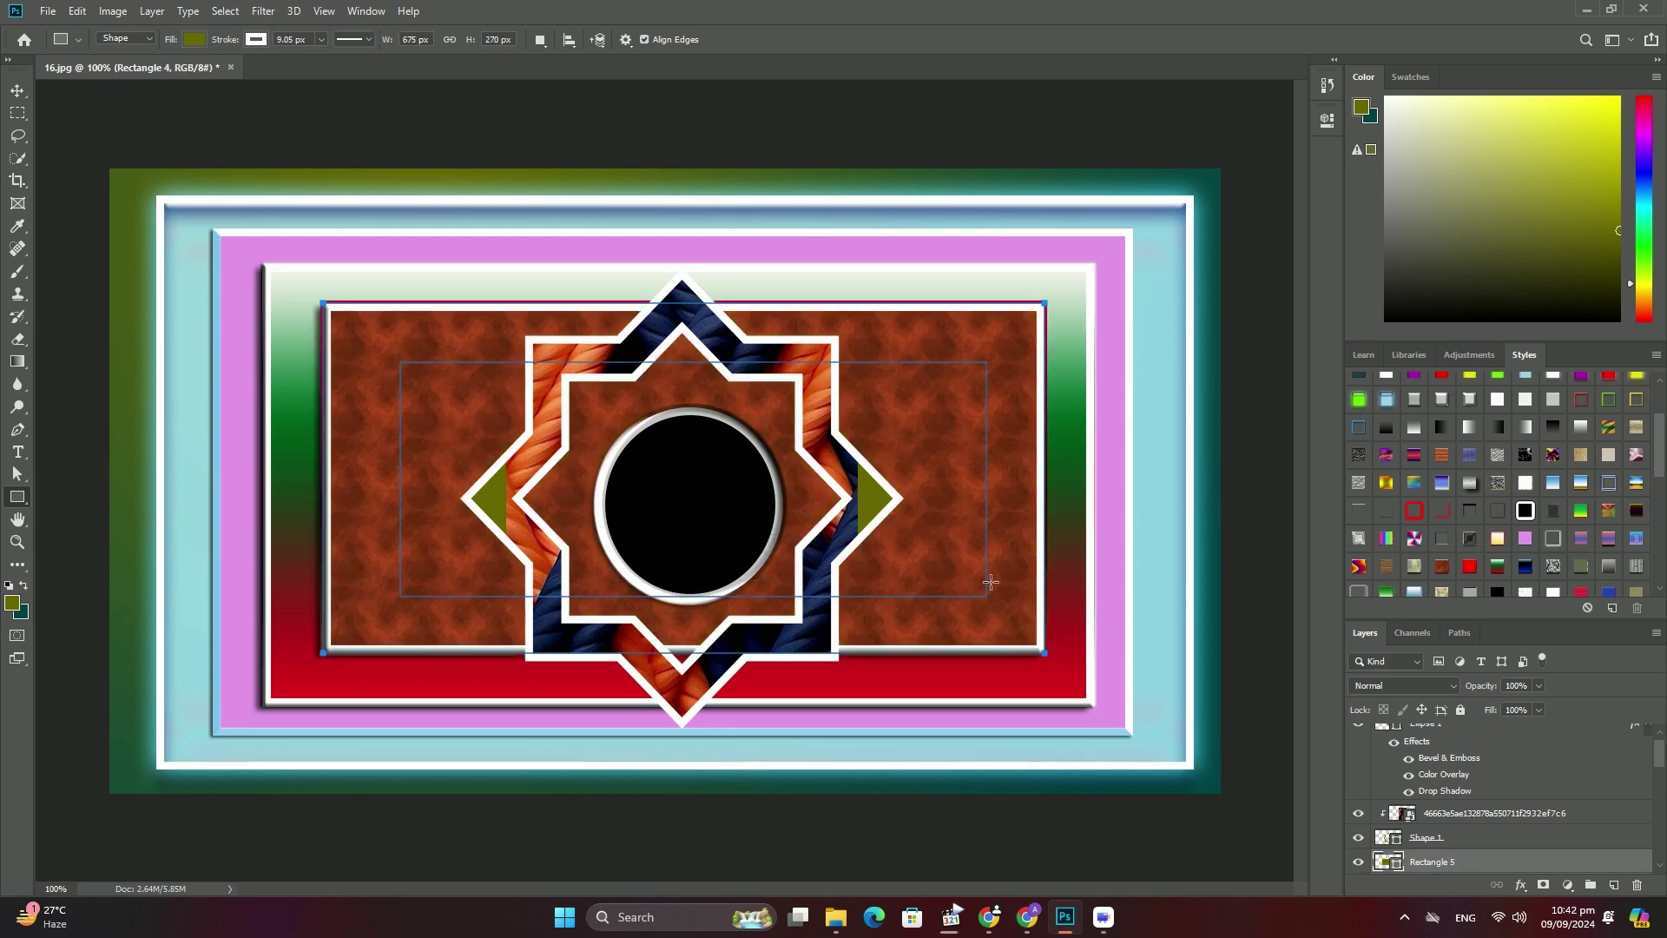